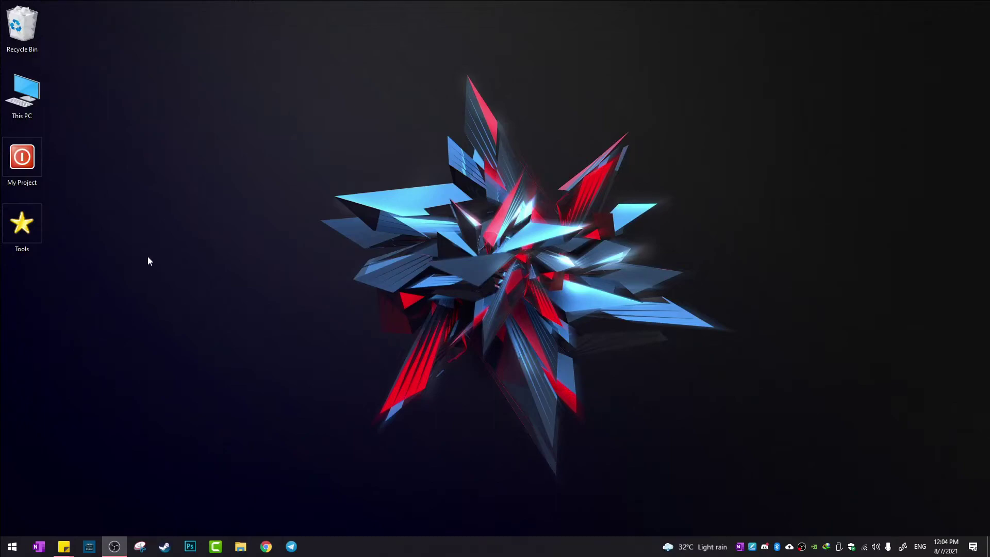
# Step: Launch Get Smart Plus 4 from 'MMLoad - Shortcut' in the My Project > School folder
pyautogui.doubleClick(24, 158)
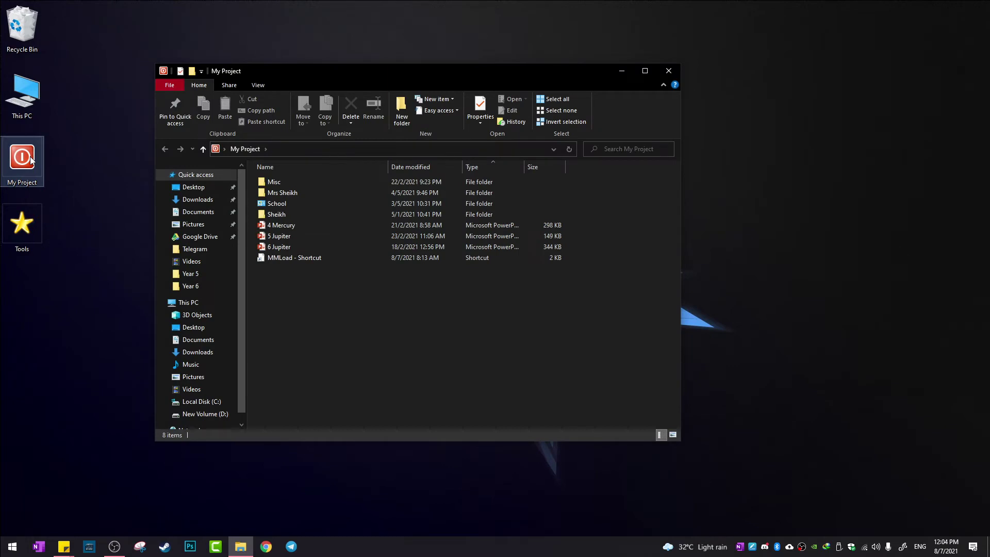
pyautogui.moveTo(200, 294)
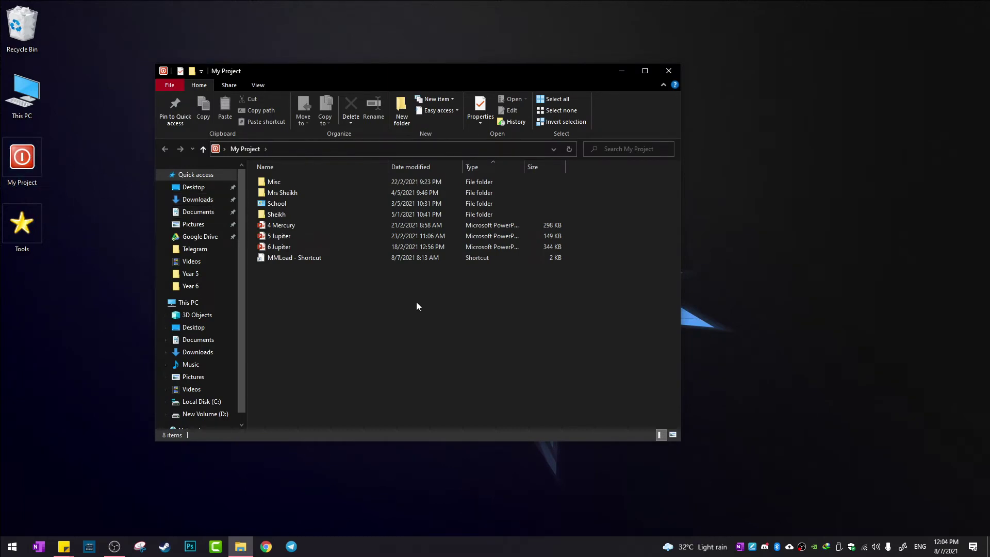
pyautogui.doubleClick(288, 205)
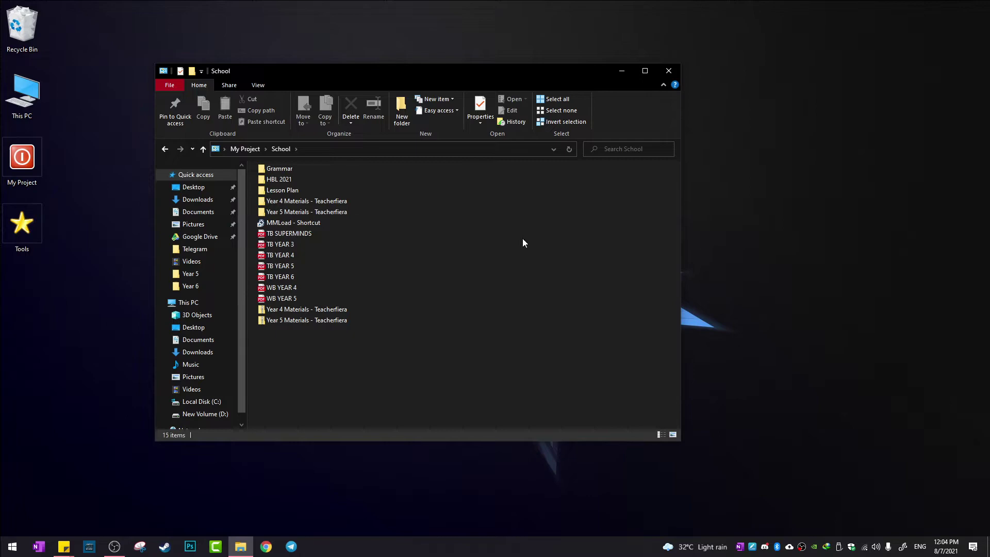
pyautogui.doubleClick(318, 222)
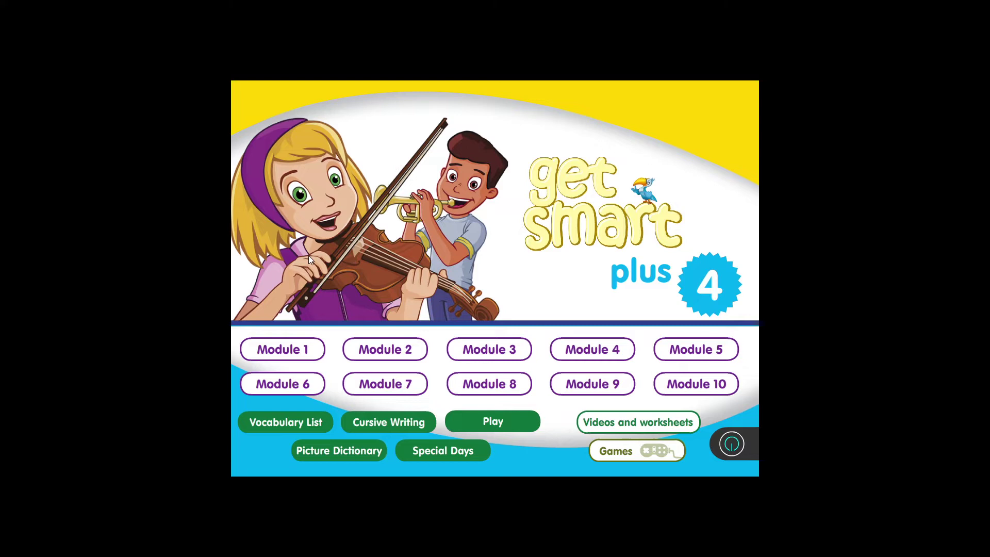
# Step: Play the enlarged Module 7 'Sing a song' audio with lyrics, stop it, and return home
pyautogui.click(390, 389)
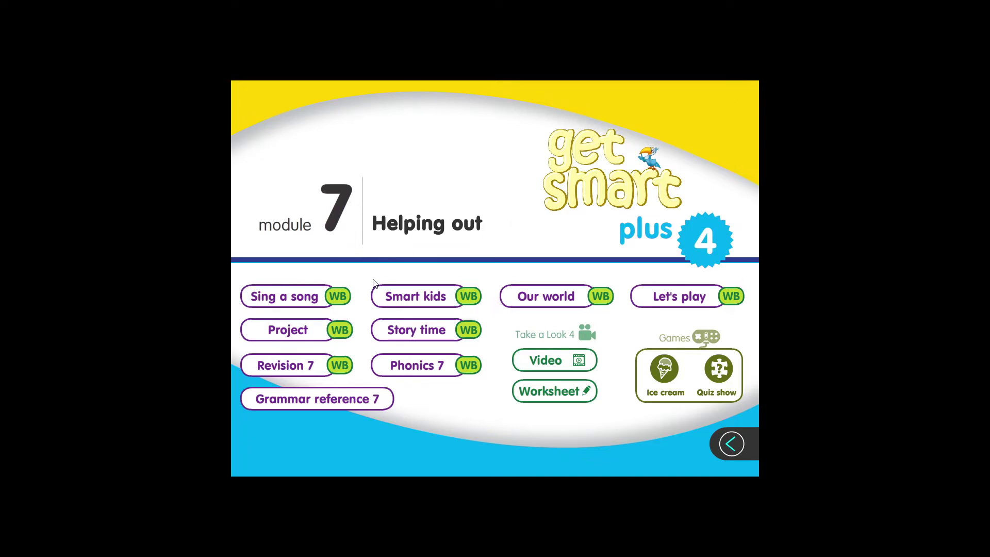
pyautogui.click(304, 300)
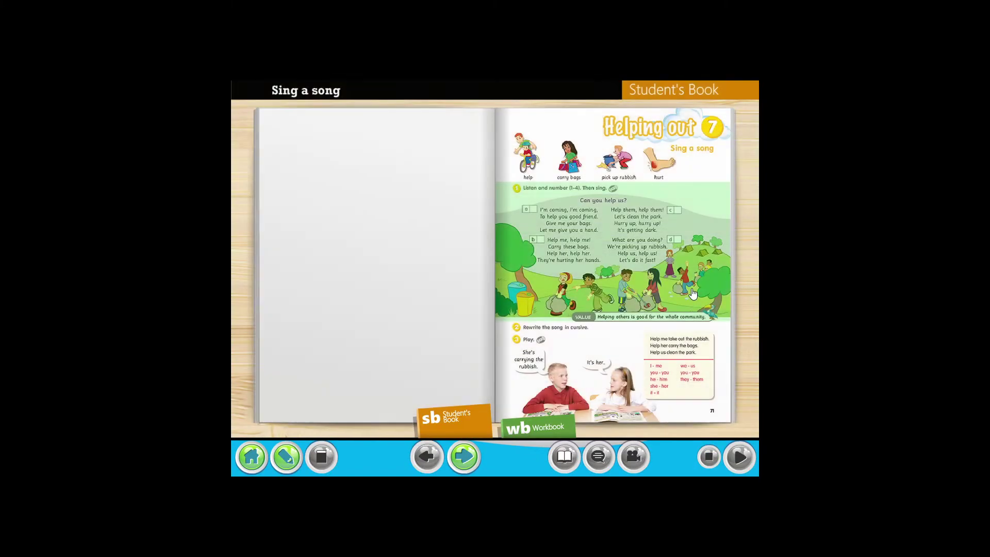
pyautogui.click(626, 240)
pyautogui.click(739, 461)
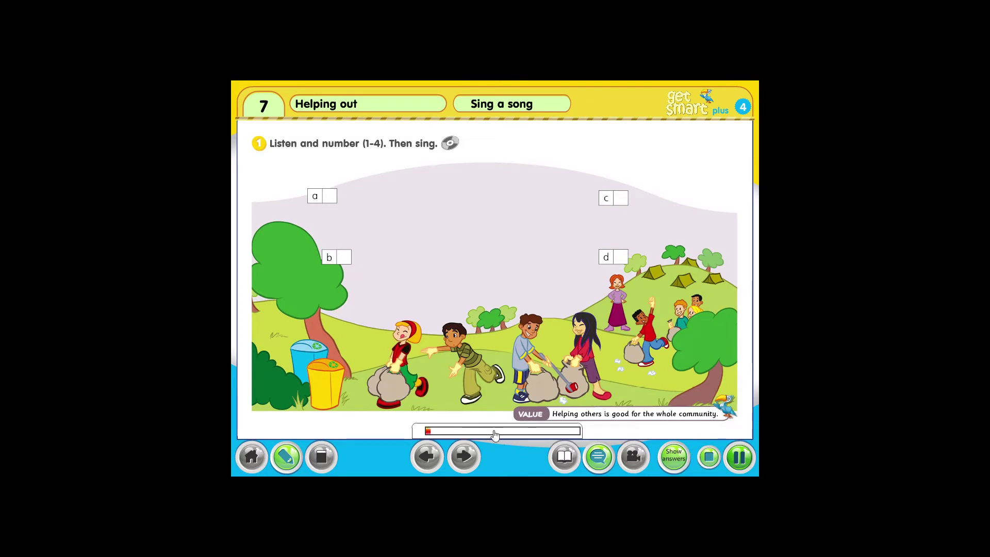
pyautogui.click(598, 456)
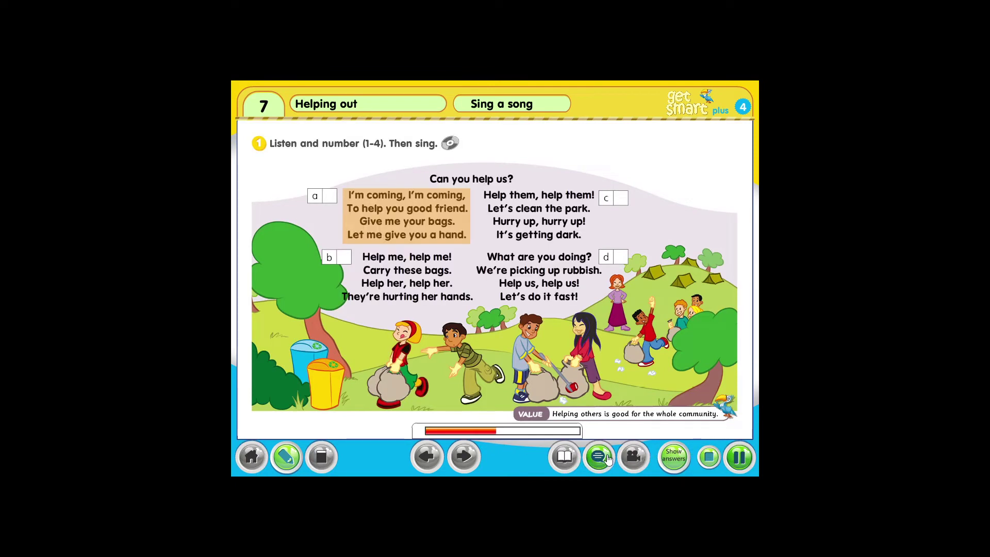
pyautogui.click(710, 458)
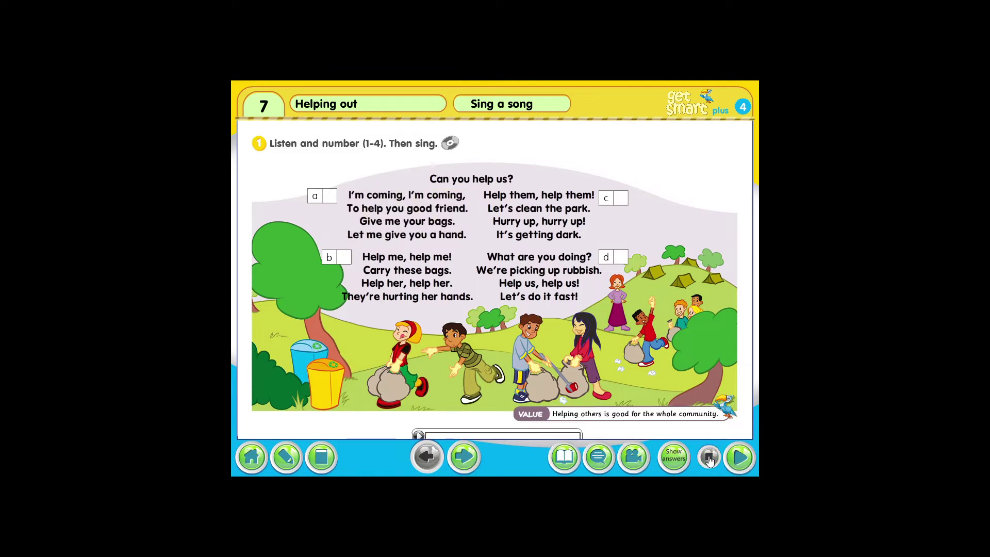
pyautogui.click(260, 461)
# Step: Play Module 2's Smart kids comic audio, toggle speech-bubble text off and on, stop, and return home
pyautogui.click(409, 350)
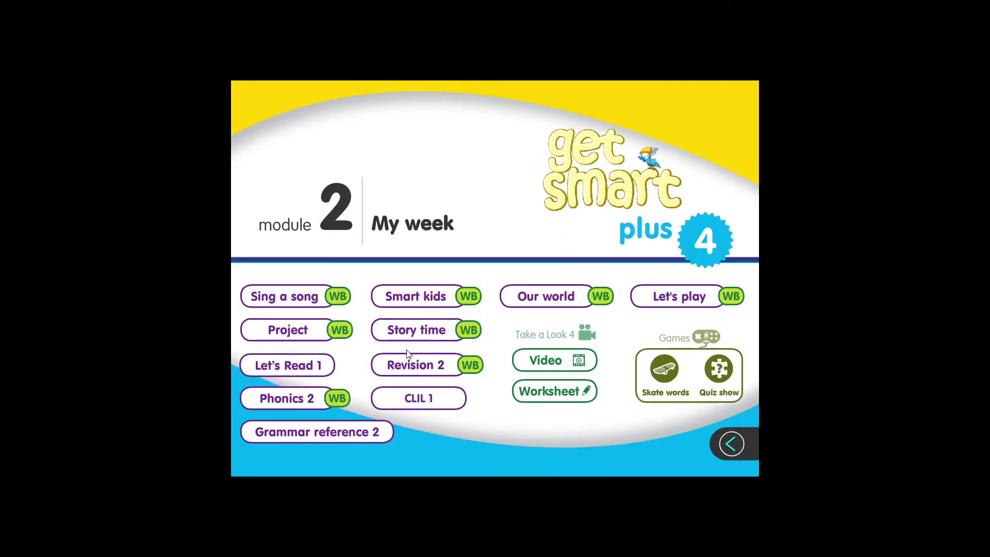
pyautogui.click(439, 301)
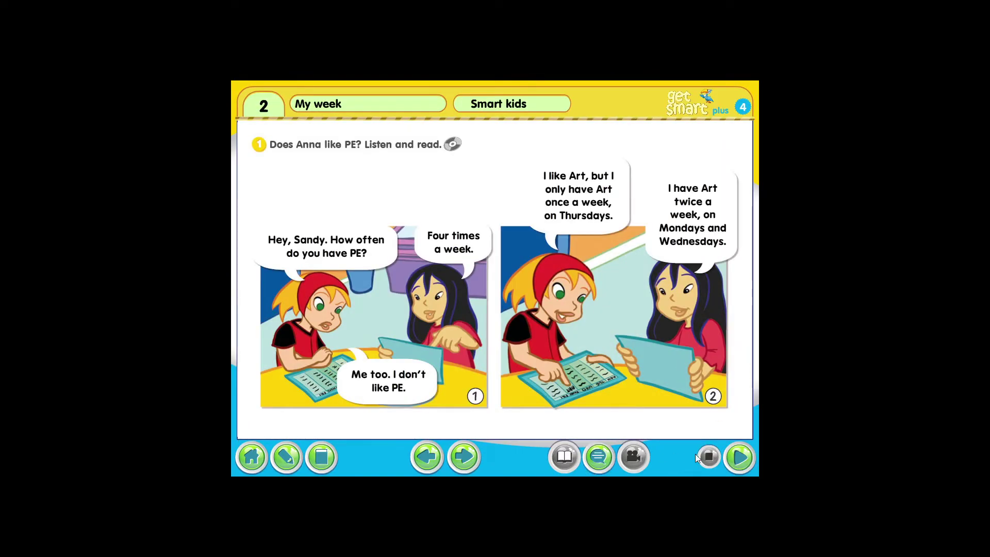
pyautogui.click(740, 458)
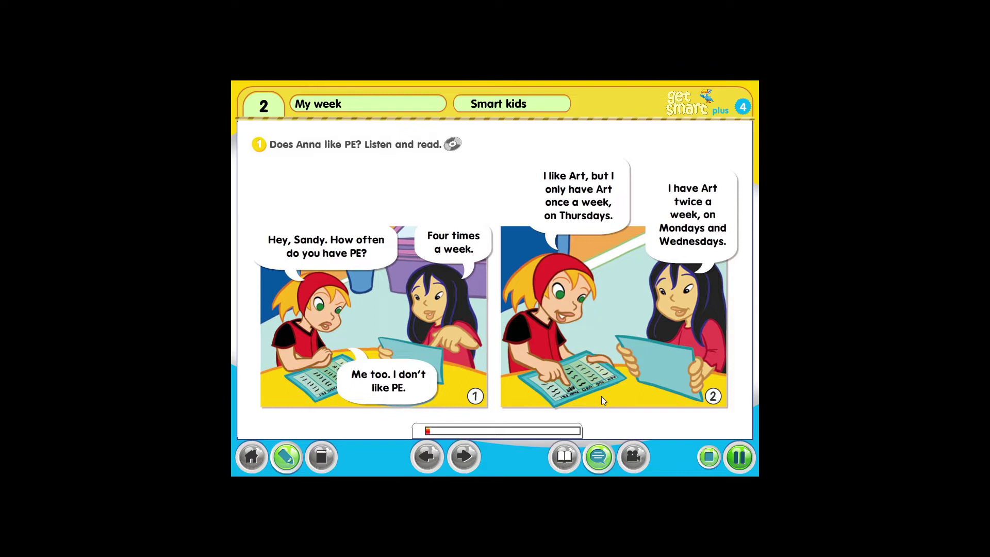
pyautogui.click(601, 462)
pyautogui.click(601, 459)
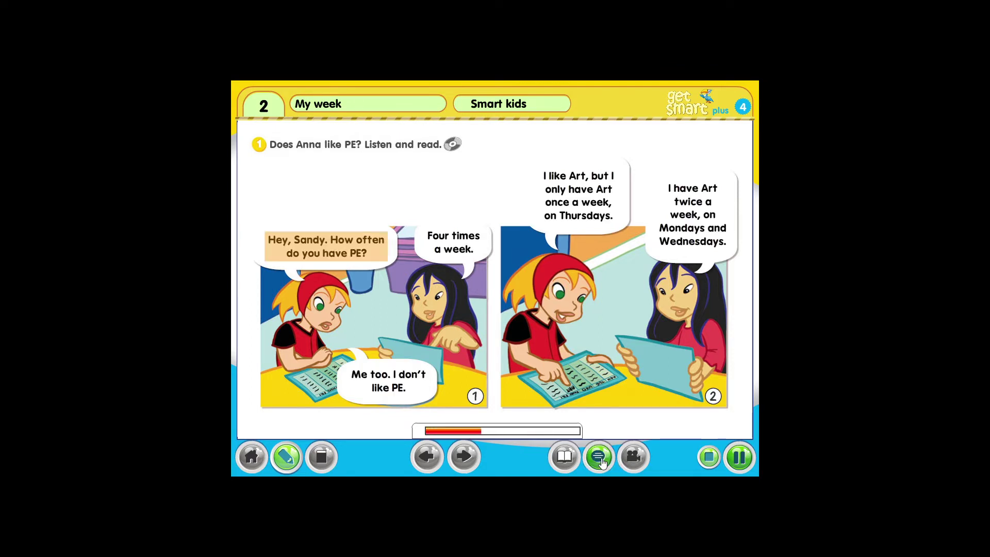
pyautogui.click(710, 456)
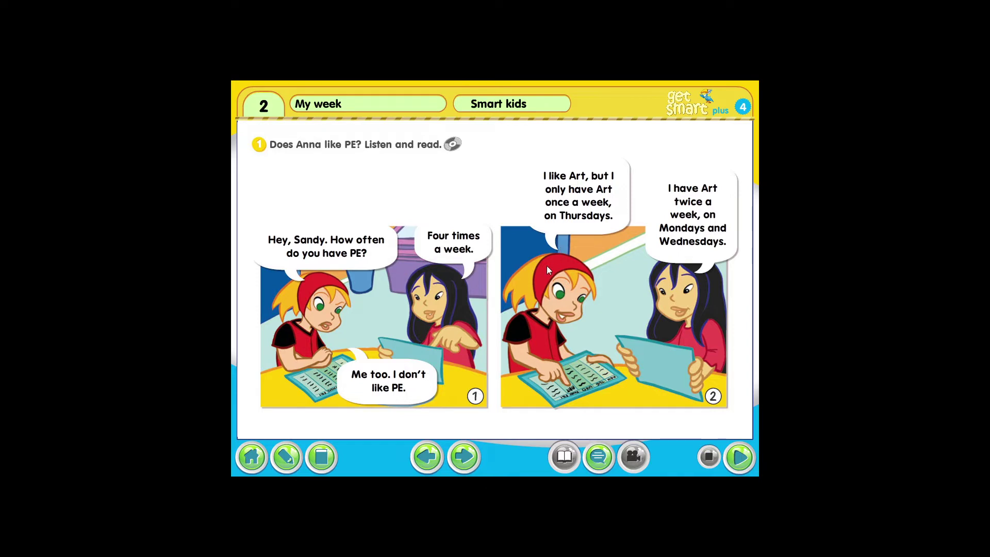
pyautogui.click(251, 458)
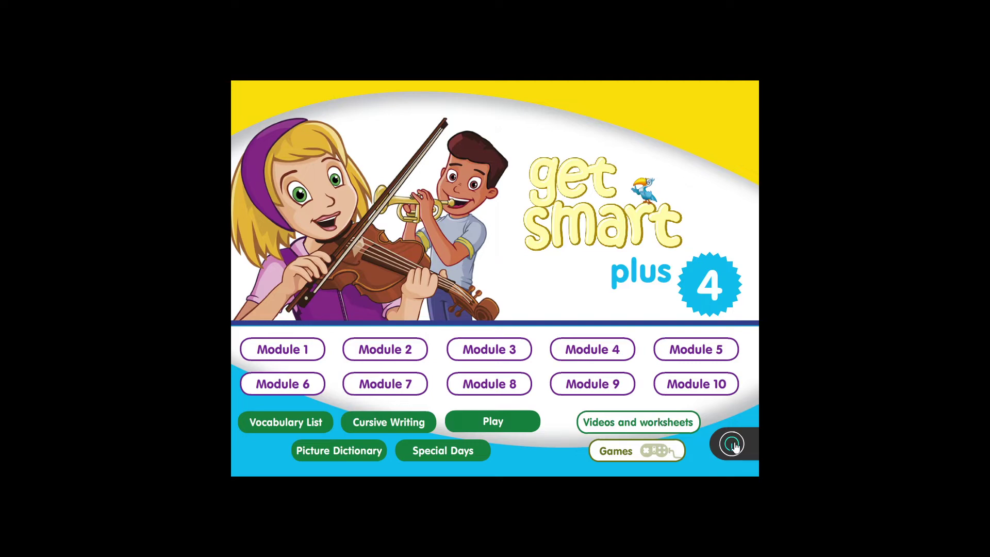
pyautogui.click(610, 449)
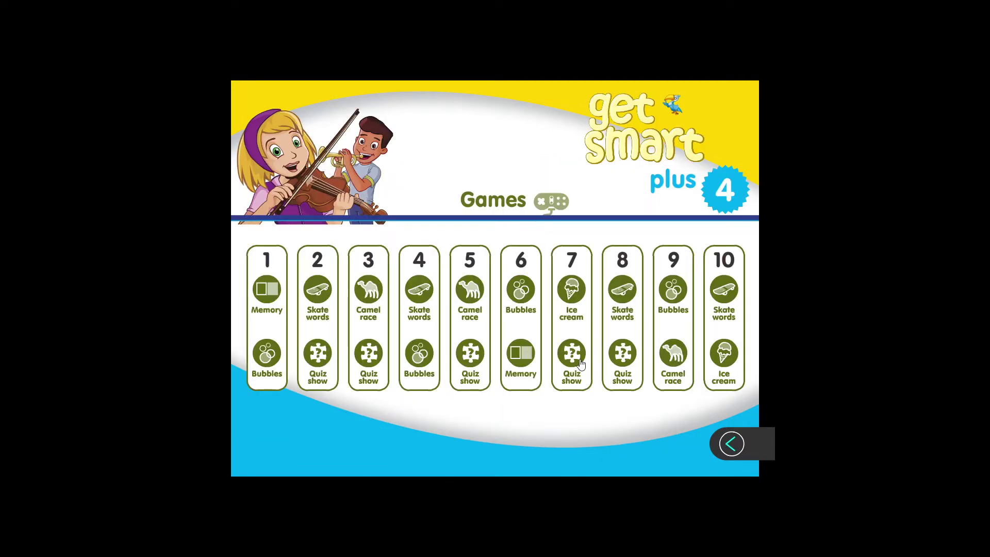
pyautogui.click(518, 290)
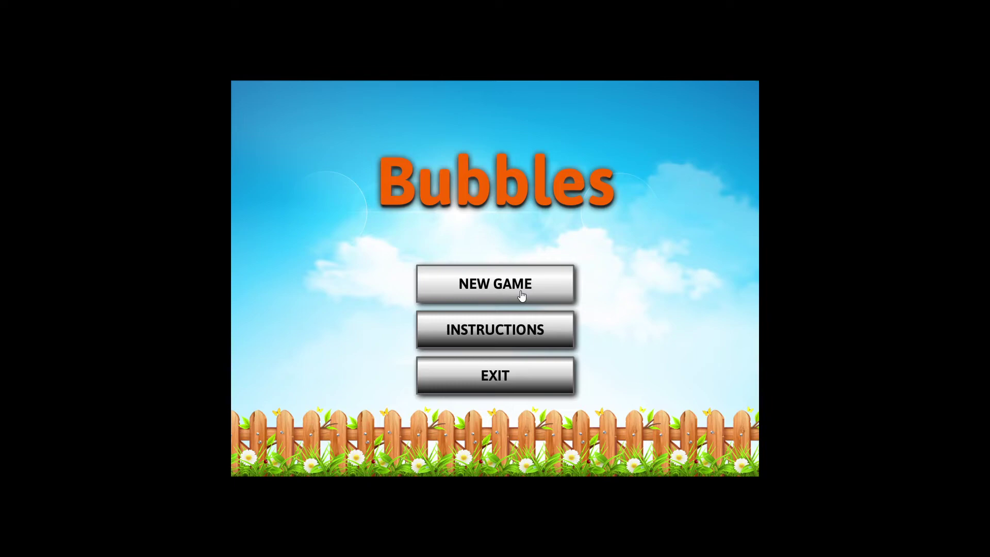
pyautogui.click(494, 384)
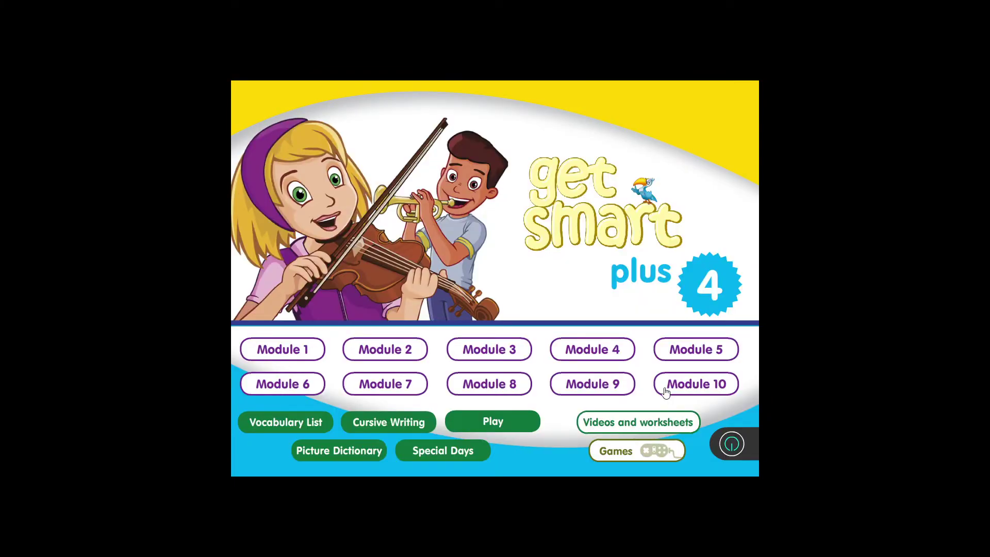
pyautogui.click(642, 423)
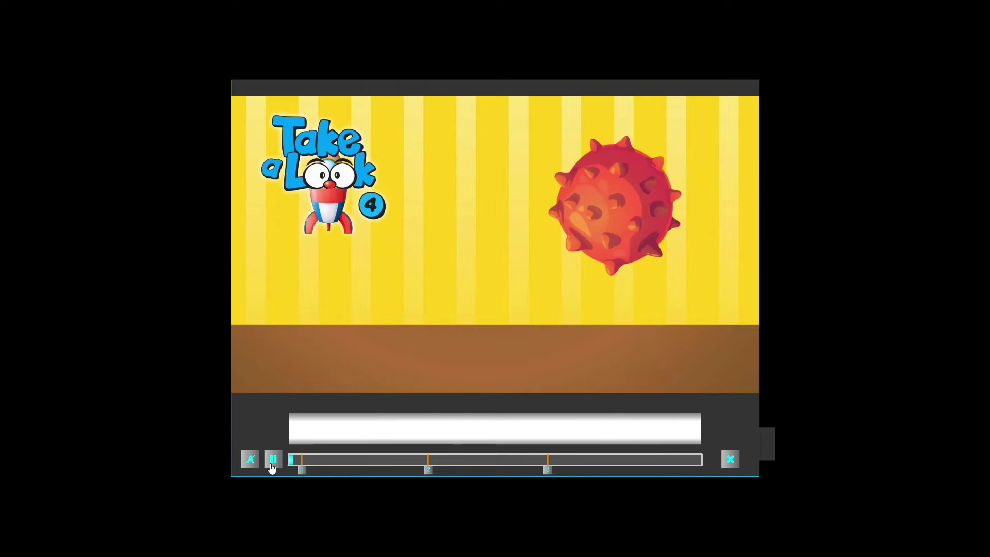
pyautogui.click(273, 460)
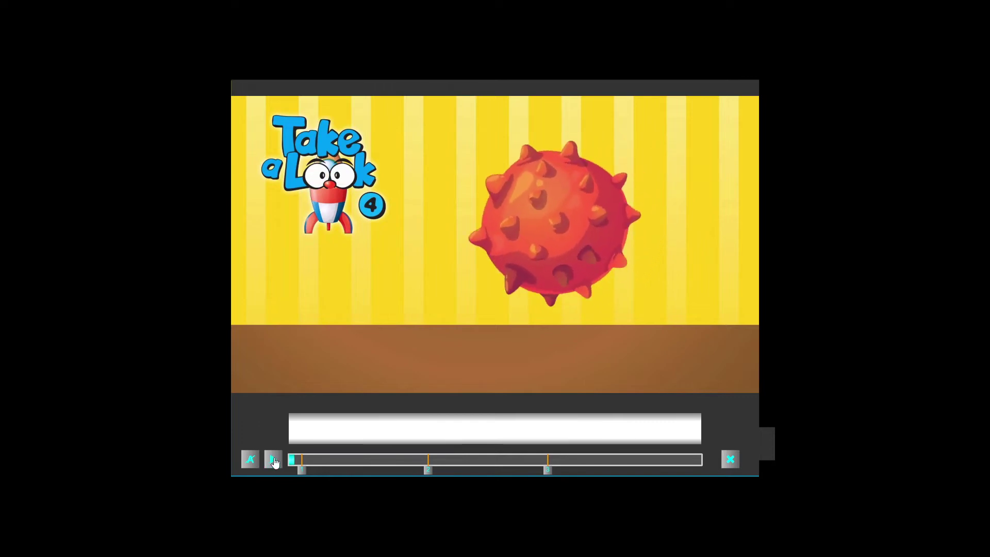
pyautogui.click(730, 460)
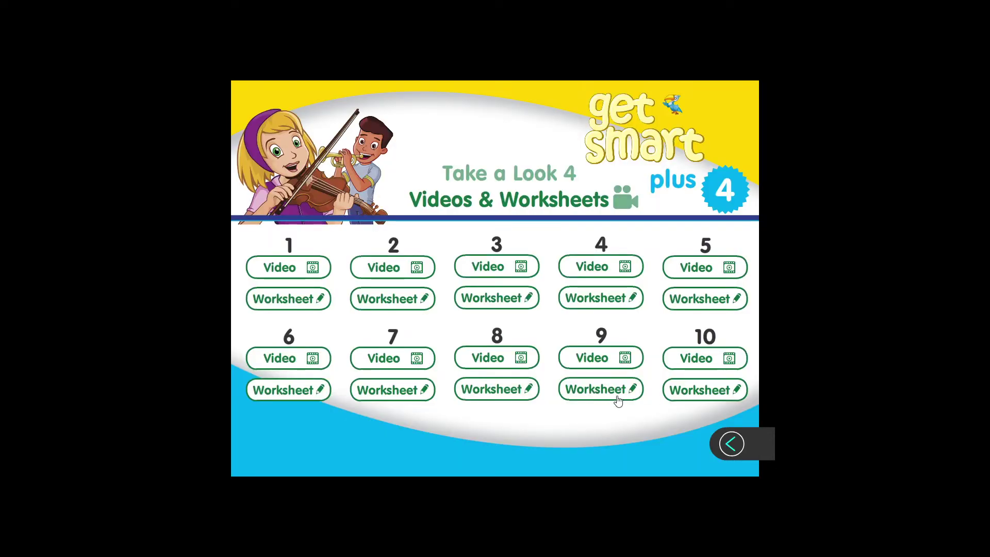
pyautogui.click(612, 391)
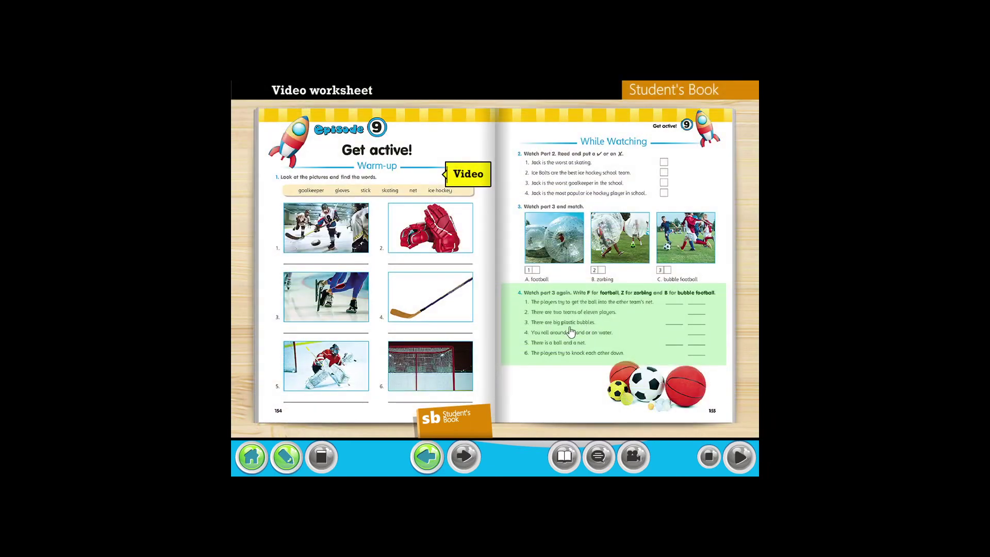
pyautogui.click(252, 462)
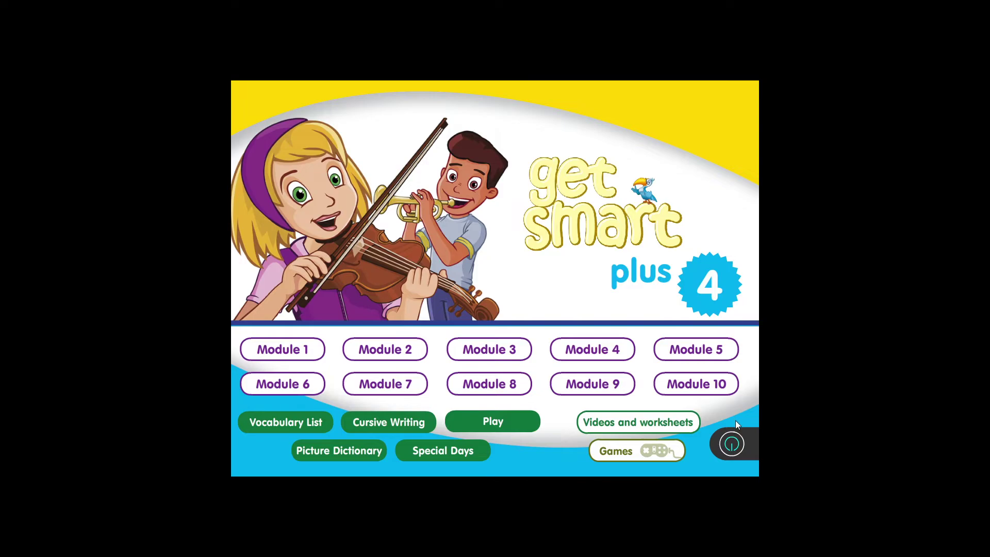
# Step: Close the app and School window, then load the Get Smart Plus 4 teachers' page in Chrome
pyautogui.click(724, 439)
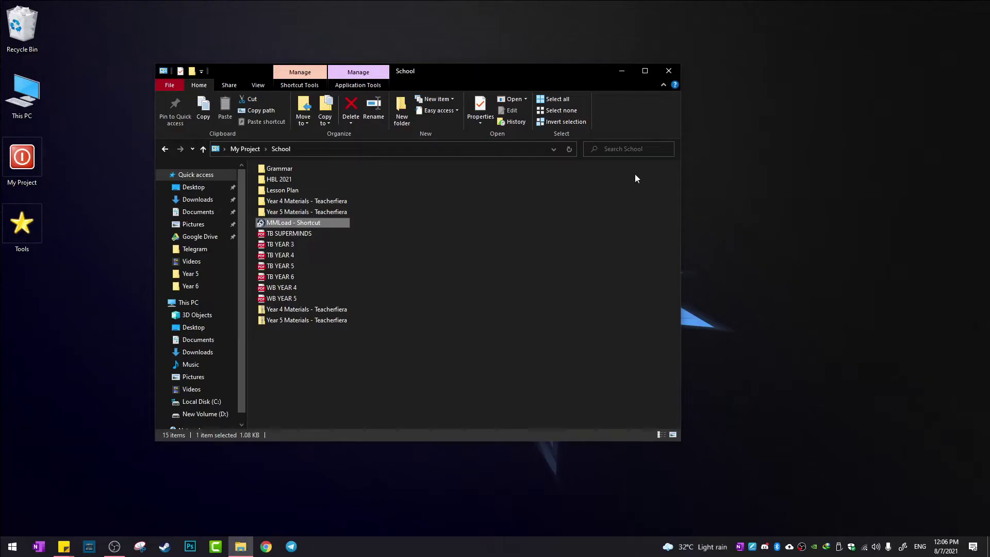
pyautogui.click(668, 70)
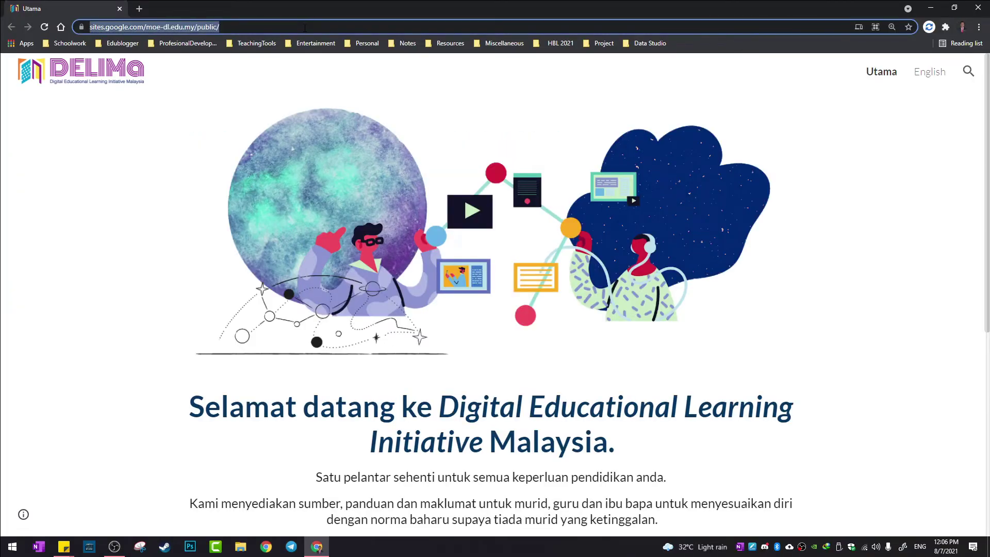
pyautogui.write('mm')
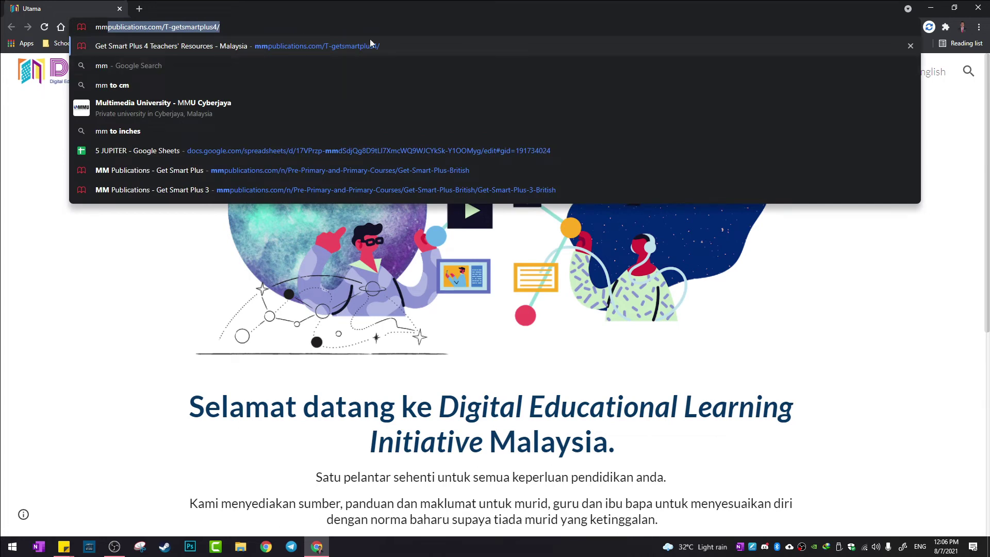
pyautogui.hotkey('ctrl', 'a')
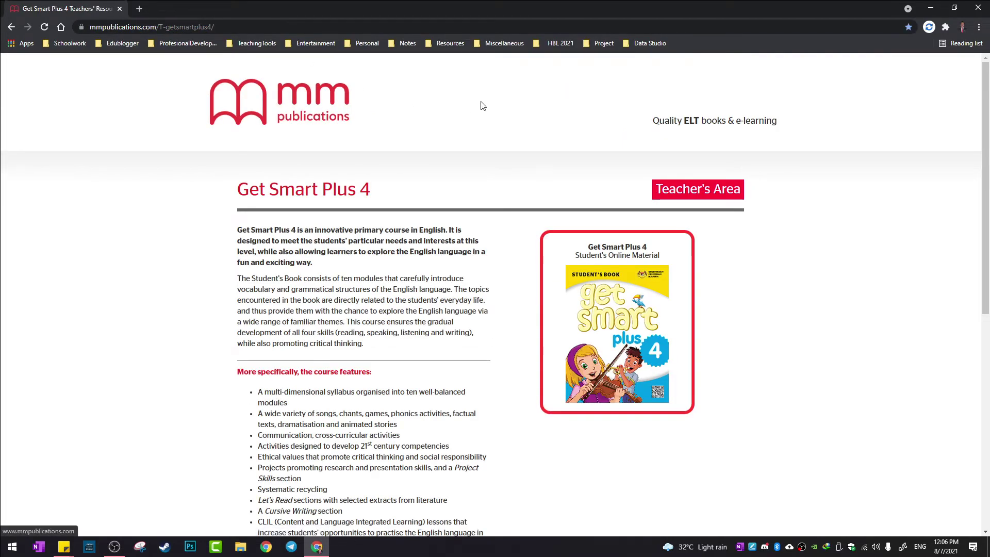
pyautogui.scroll(-3, 493, 106)
pyautogui.scroll(-2, 490, 115)
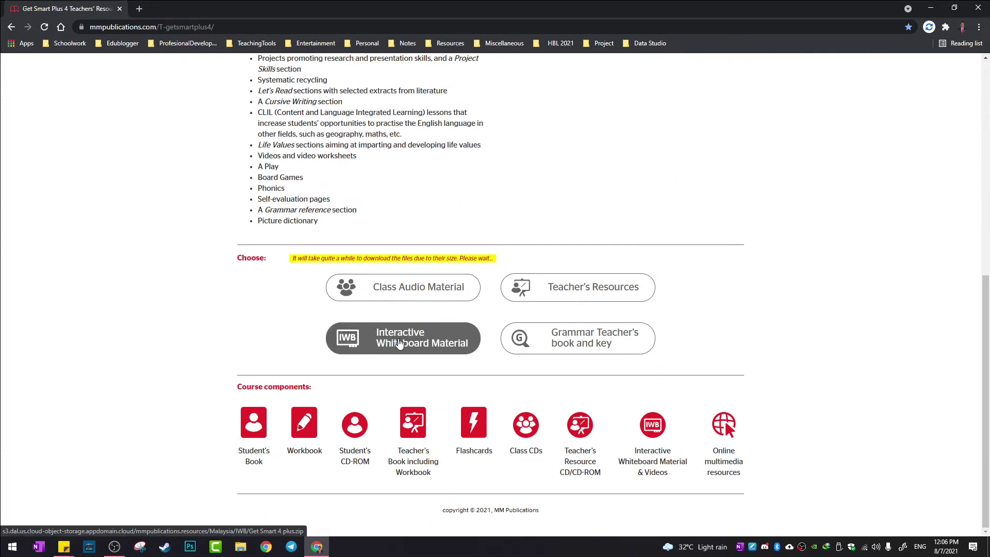
# Step: Download the Interactive Whiteboard Material zip and select it in its Compressed folder
pyautogui.click(400, 343)
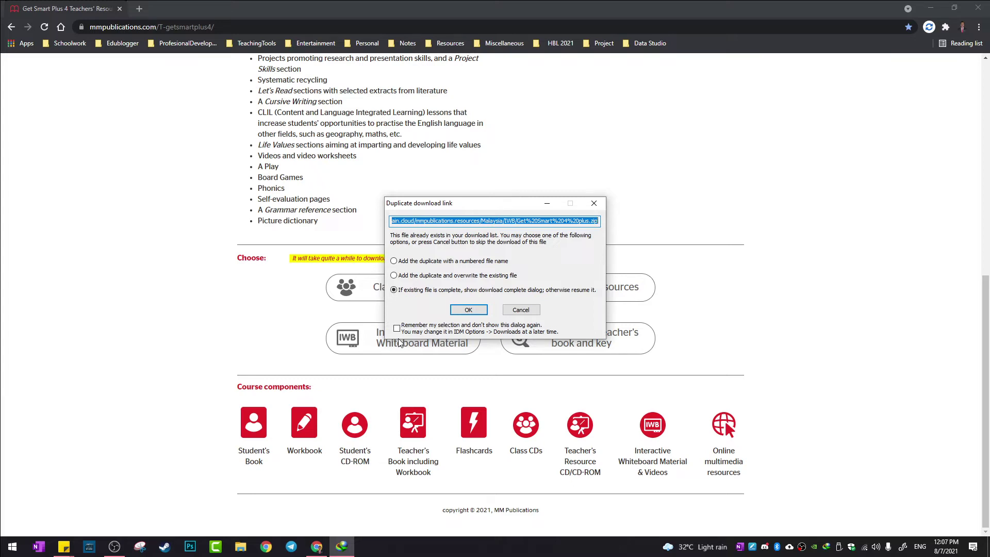
pyautogui.click(469, 310)
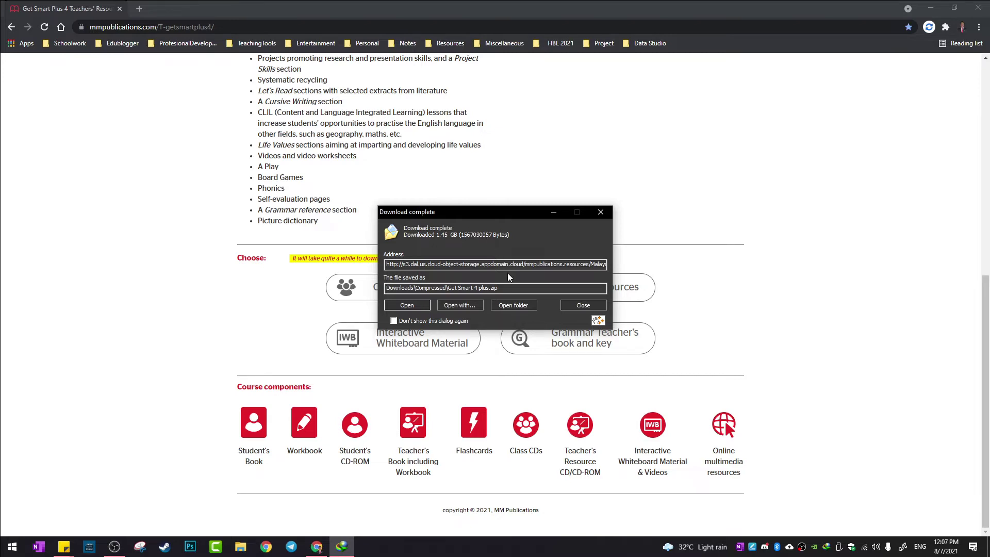
pyautogui.click(519, 305)
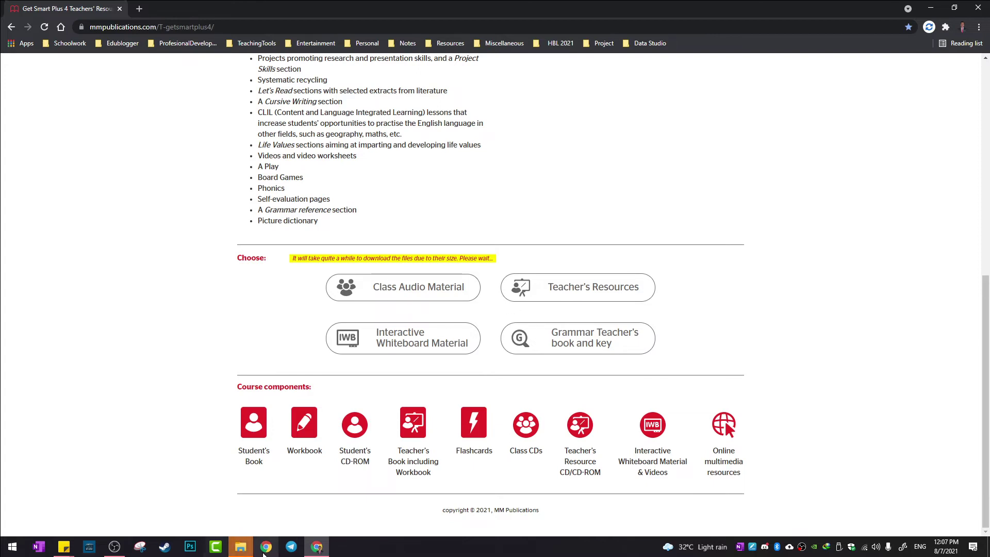
pyautogui.click(241, 547)
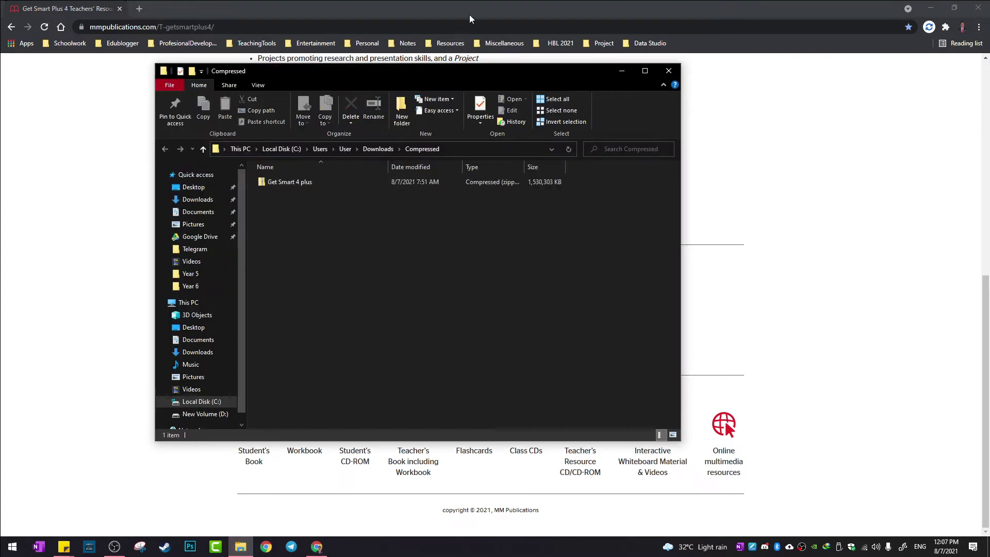
pyautogui.moveTo(437, 77); pyautogui.dragTo(527, 83)
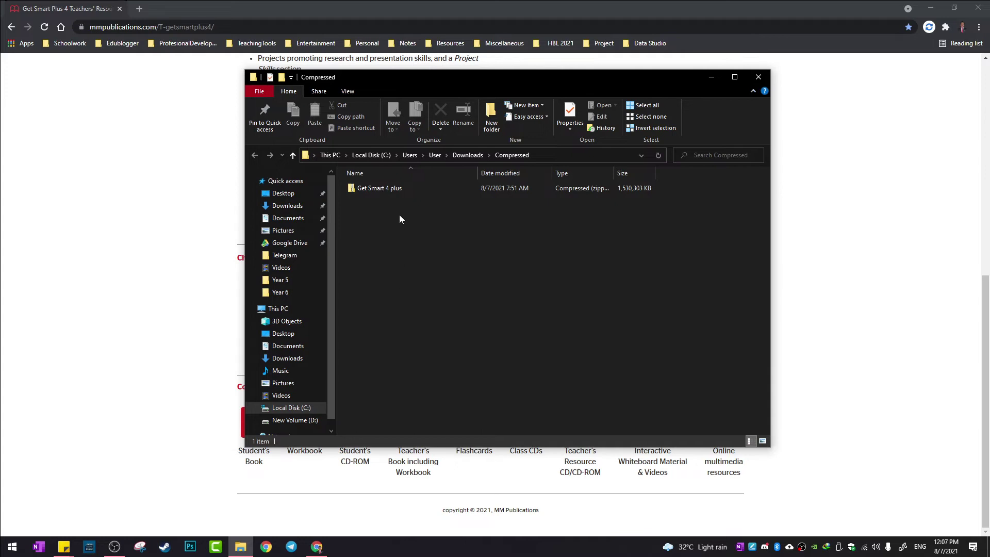
pyautogui.click(370, 189)
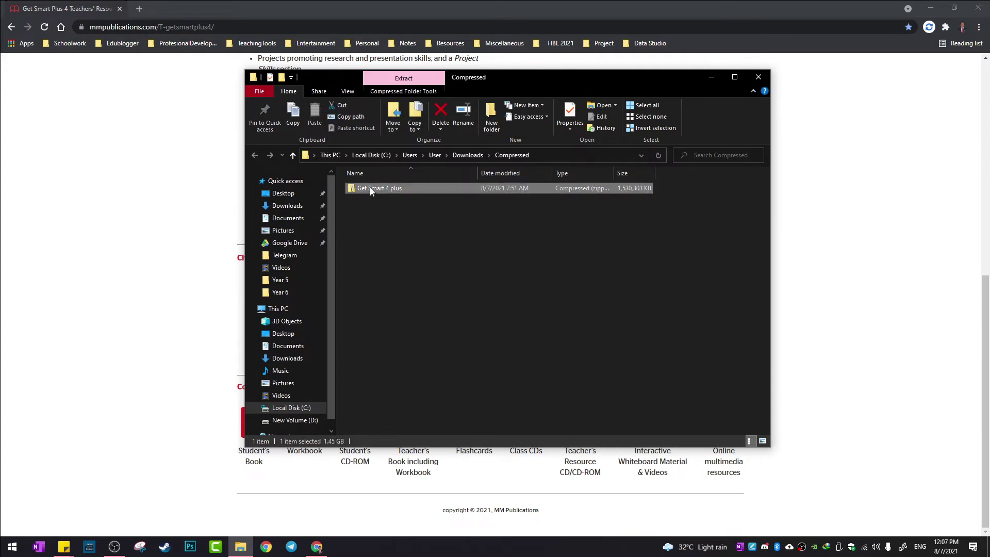
# Step: Choose Extract All on Get Smart 4 plus.zip
pyautogui.rightClick(367, 189)
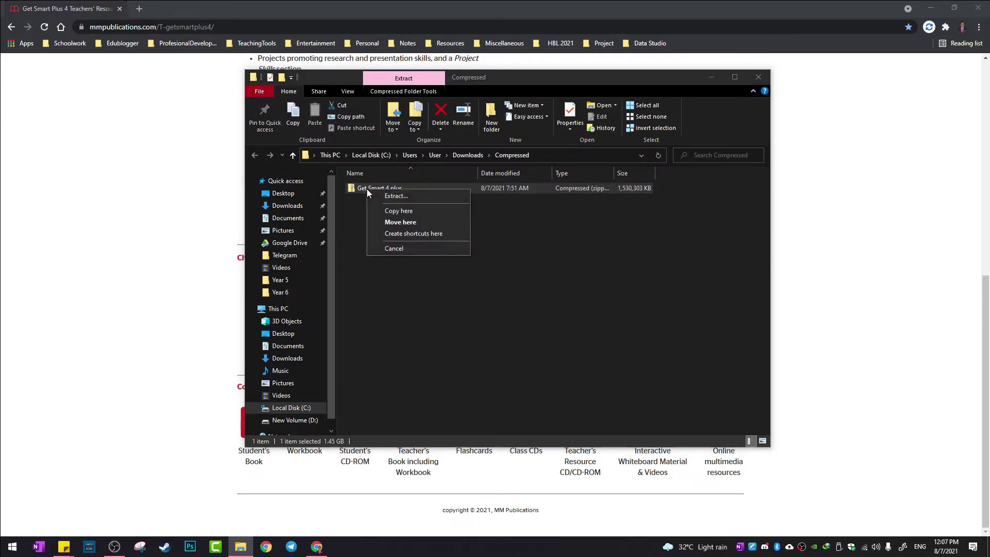
pyautogui.press('Escape')
pyautogui.rightClick(362, 188)
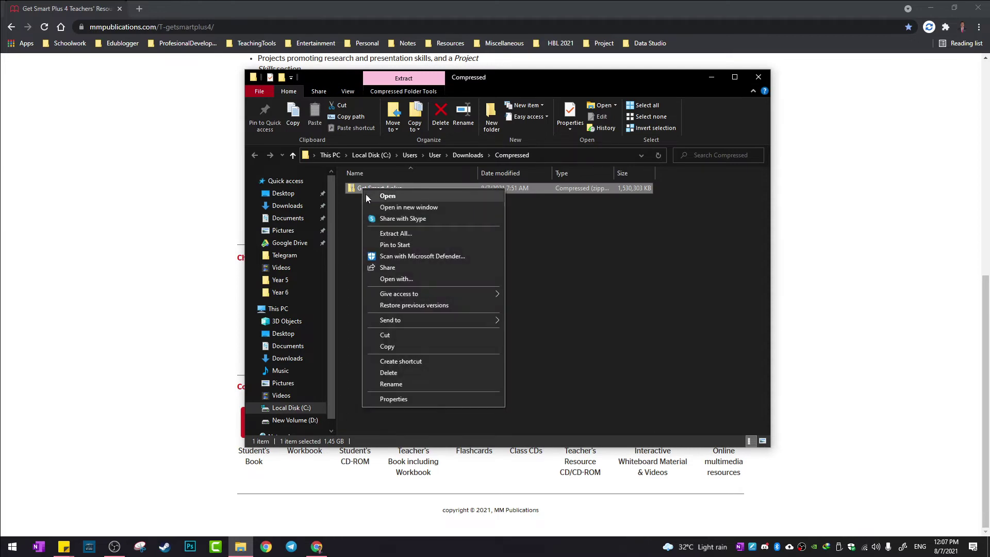
pyautogui.click(395, 234)
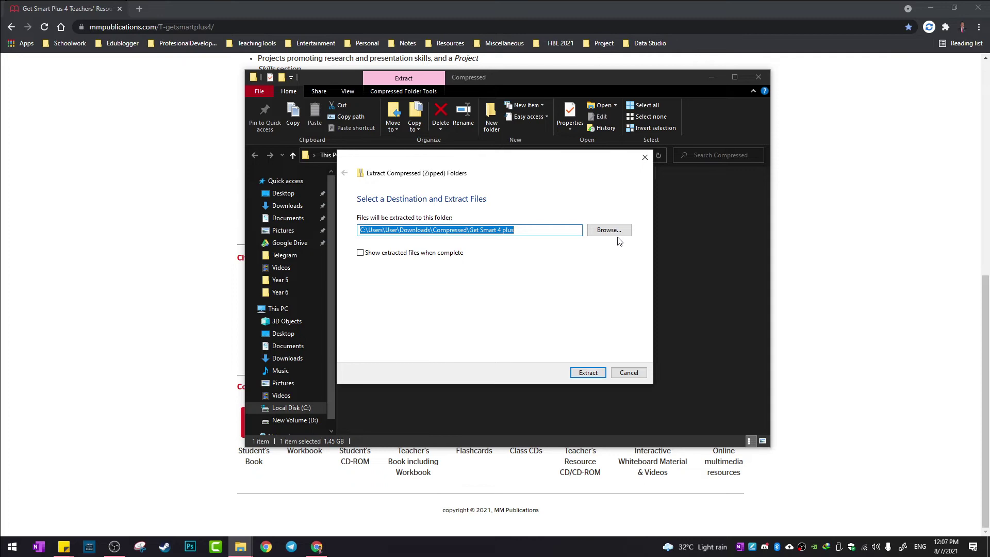
# Step: Create a 'Get Smart Plus 4' folder on New Volume (D:) and select it as the destination
pyautogui.click(612, 232)
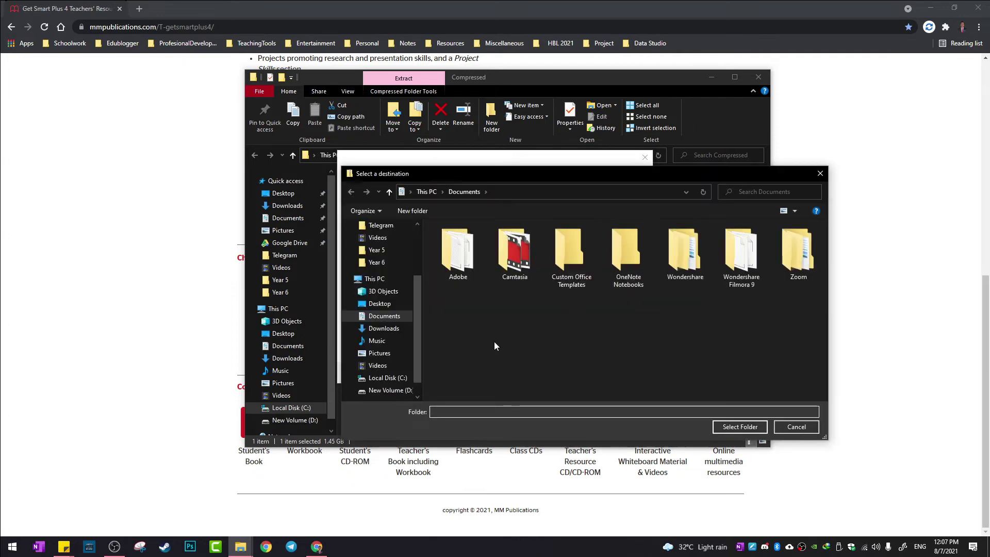
pyautogui.scroll(-2, 419, 286)
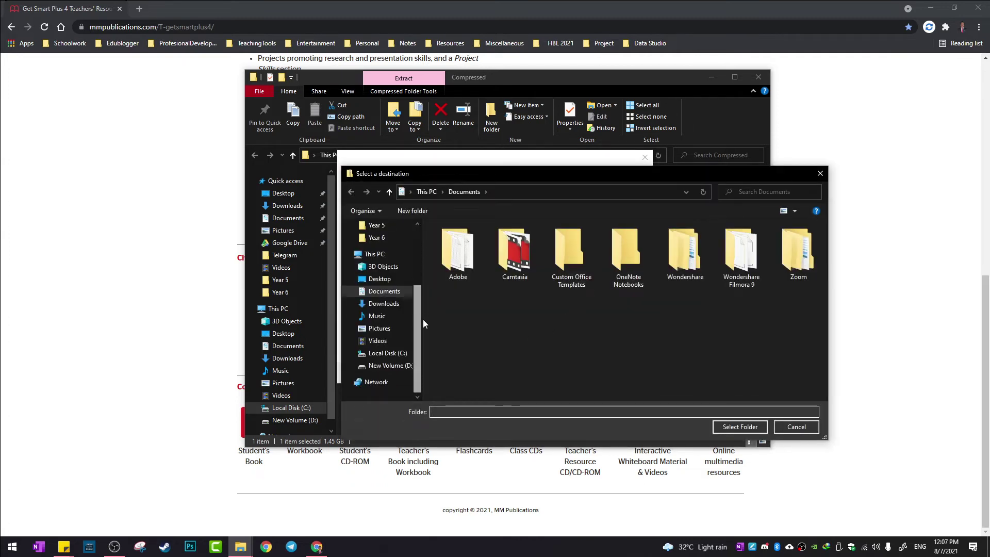
pyautogui.click(390, 365)
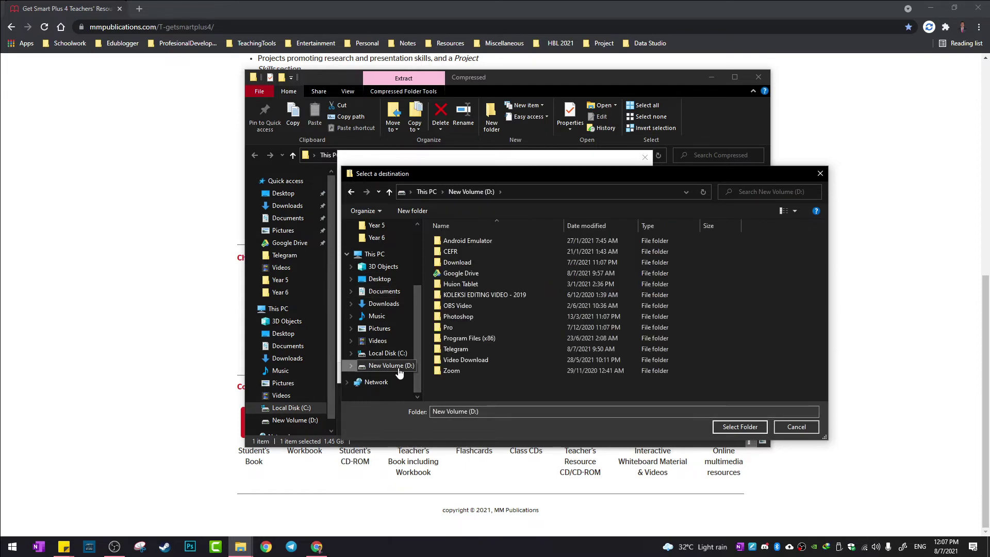
pyautogui.rightClick(494, 379)
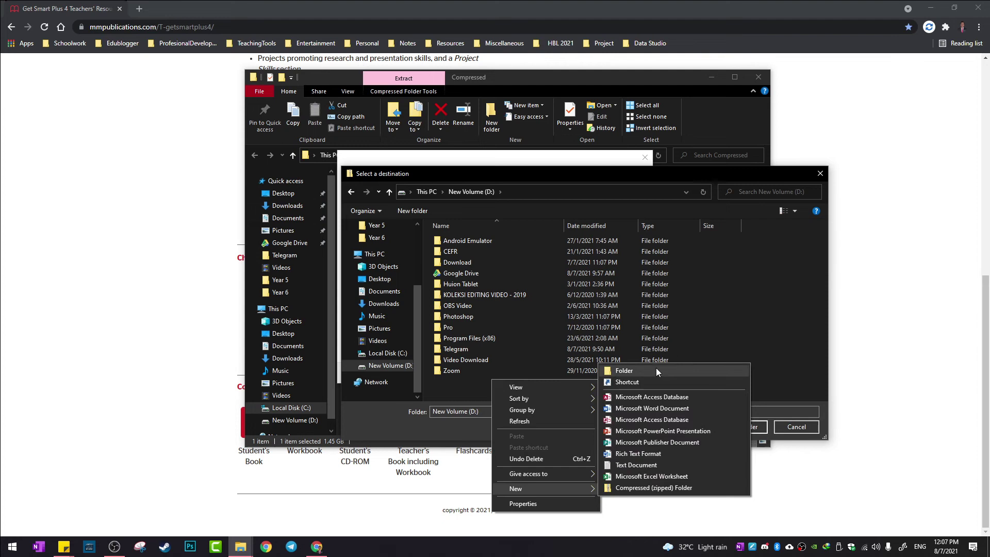
pyautogui.click(656, 368)
pyautogui.write('G')
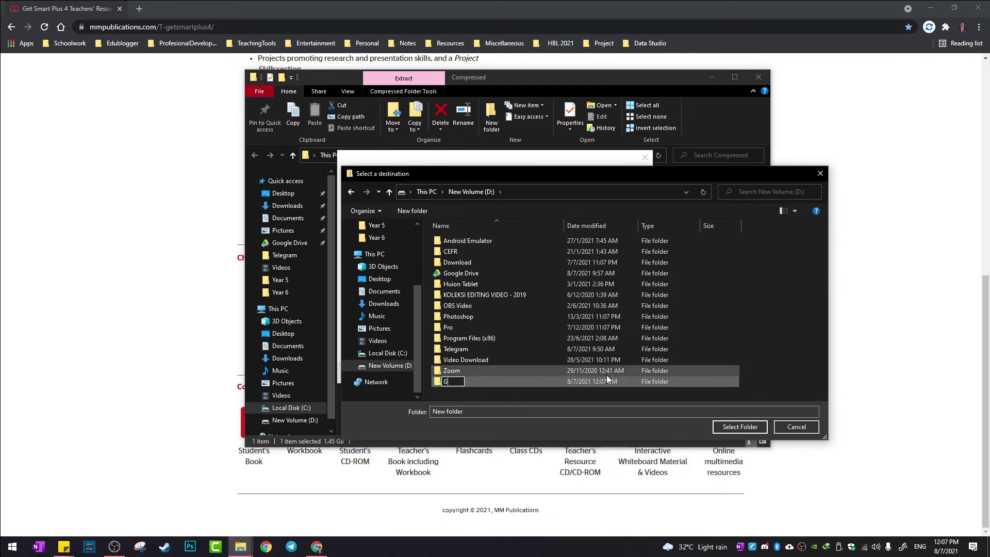
pyautogui.write('et Smar')
pyautogui.write('t P')
pyautogui.write('lus 4')
pyautogui.press('Return')
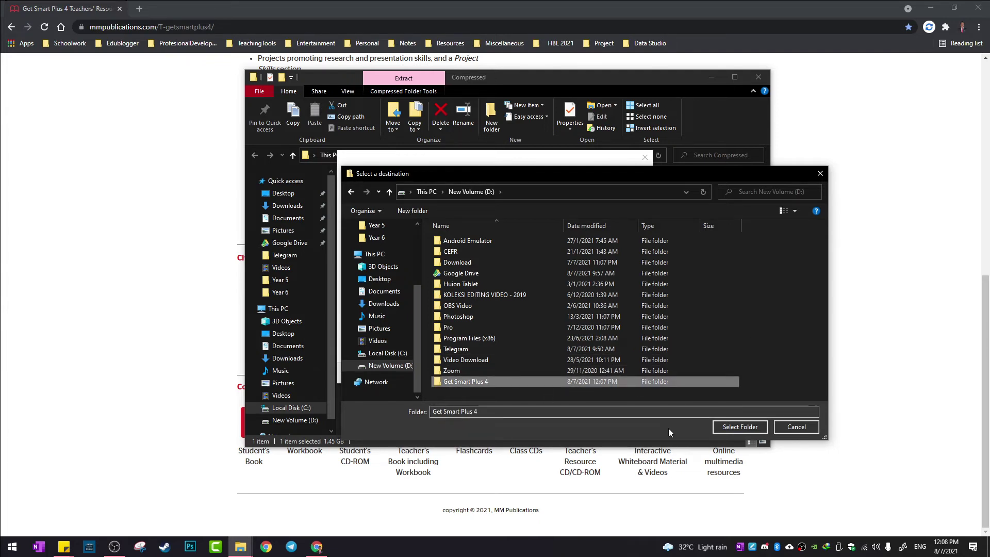
pyautogui.click(720, 427)
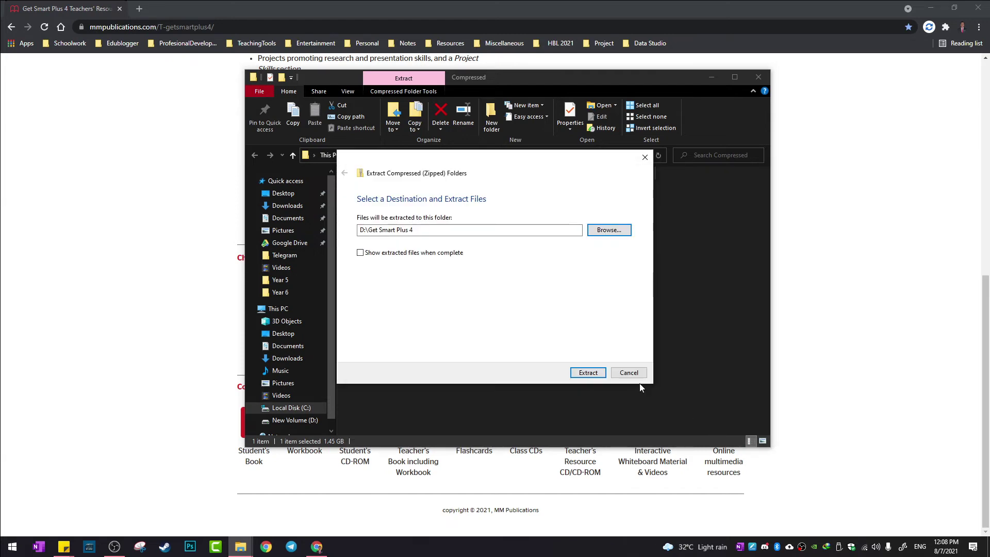
# Step: Extract into D:\Get Smart Plus 4, close the wizard and Chrome, and refresh the desktop
pyautogui.click(588, 374)
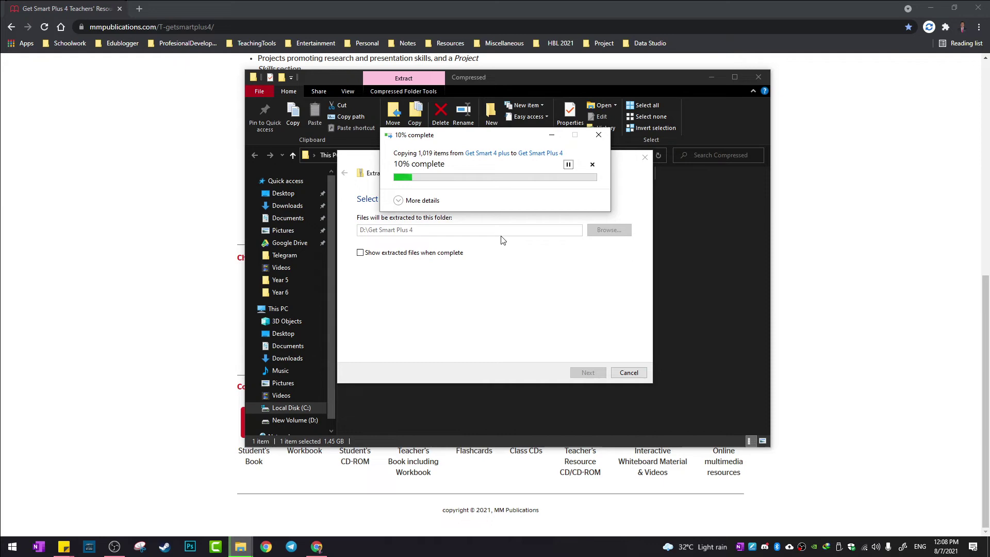
pyautogui.click(759, 78)
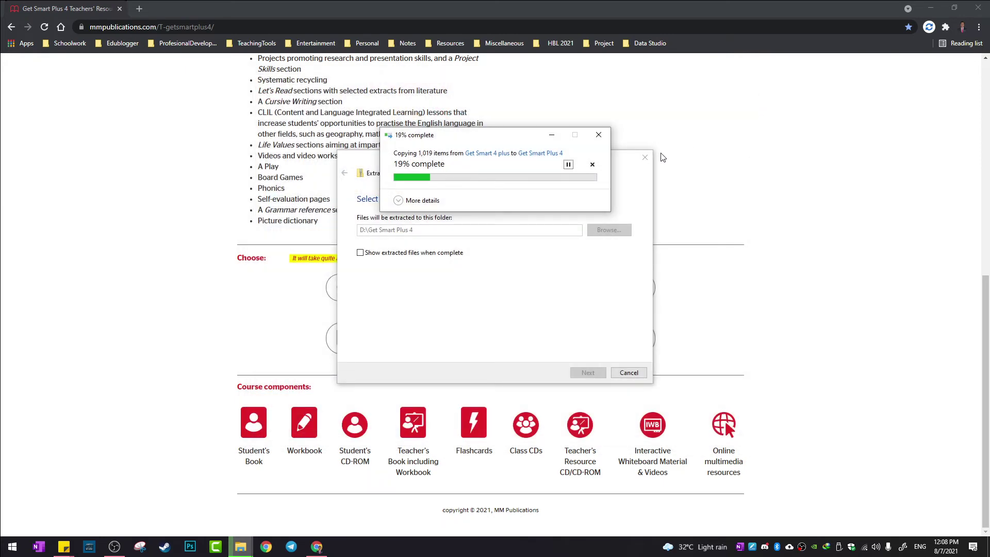
pyautogui.hotkey('alt', 'F4')
pyautogui.rightClick(771, 83)
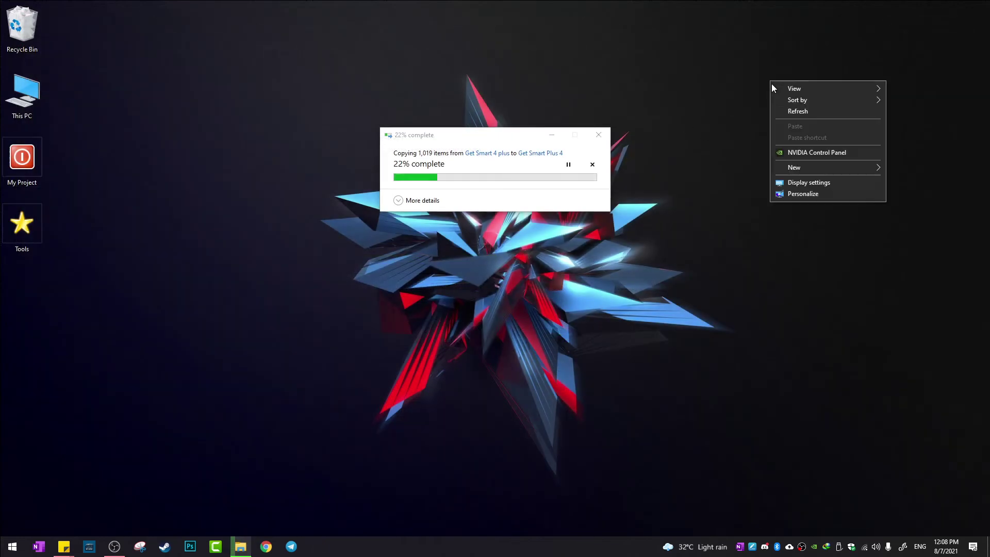
pyautogui.click(798, 112)
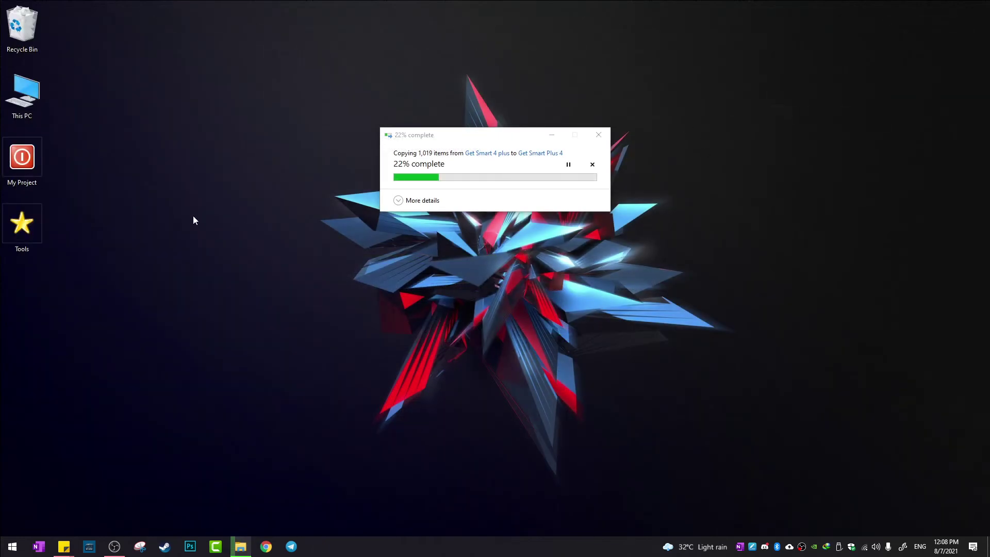
# Step: Browse This PC > New Volume (D:) > Get Smart Plus 4 > Get Smart 4 plus
pyautogui.doubleClick(21, 93)
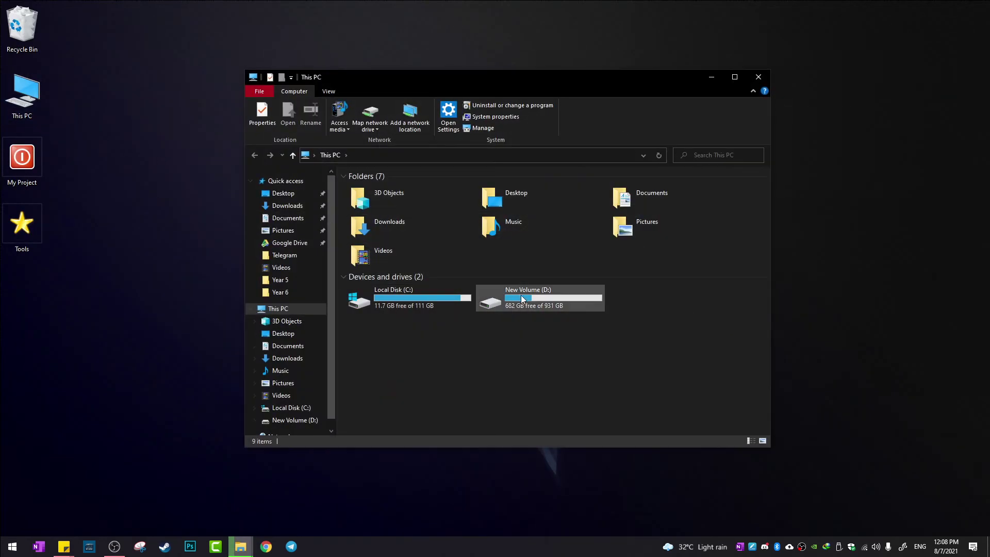
pyautogui.doubleClick(529, 300)
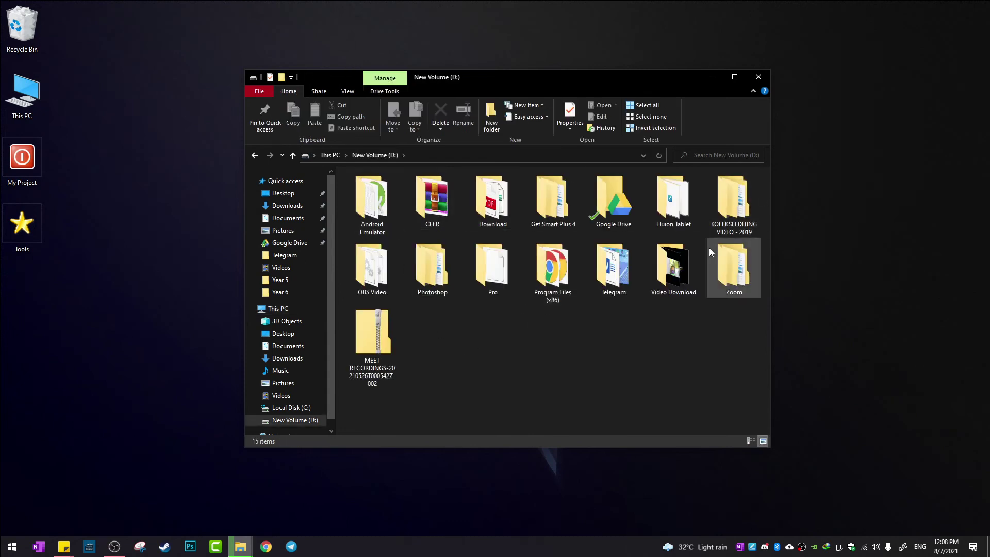
pyautogui.doubleClick(549, 207)
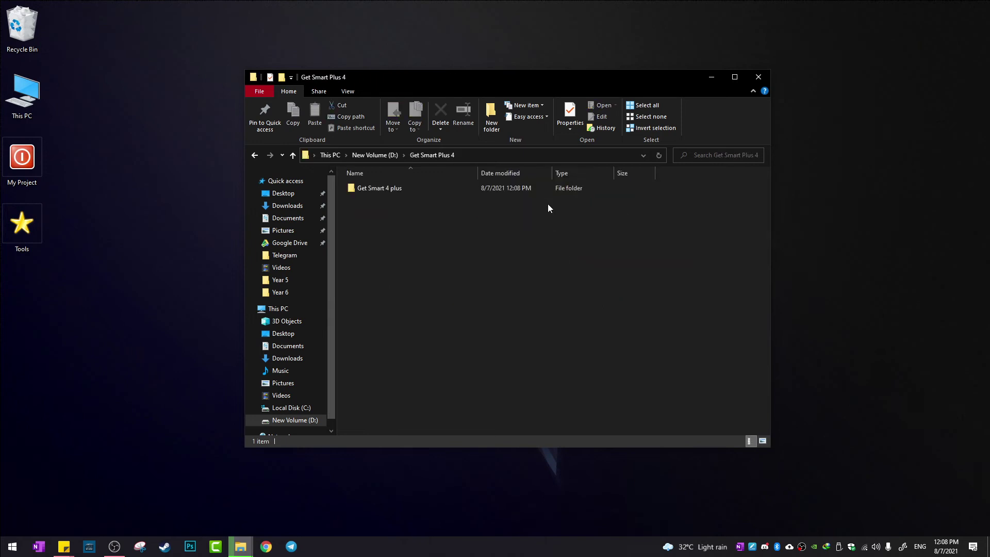
pyautogui.click(383, 190)
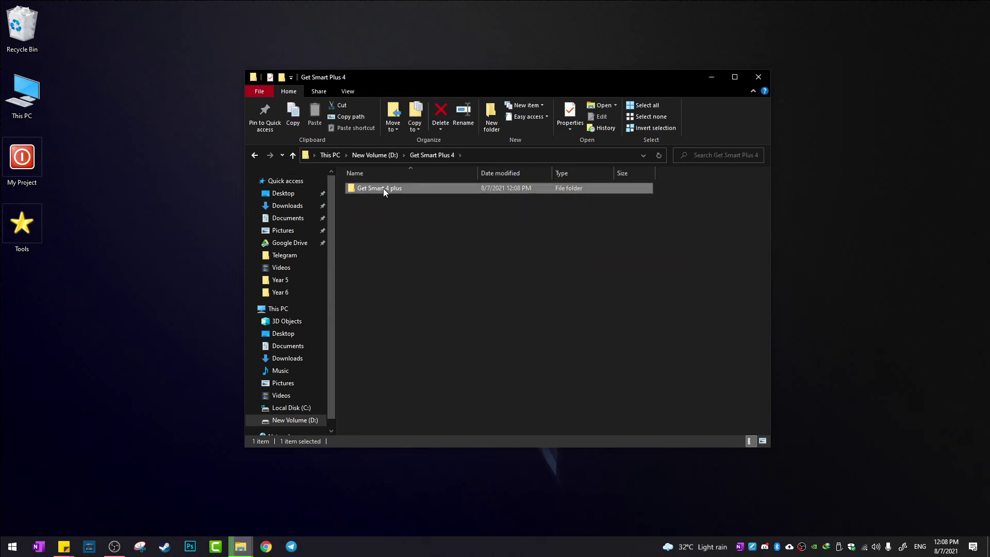
pyautogui.doubleClick(382, 189)
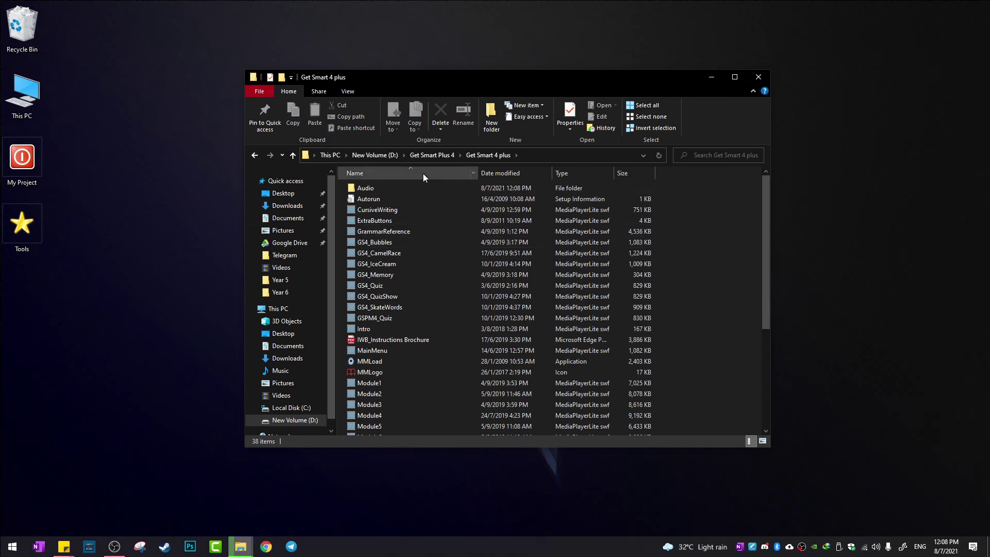
pyautogui.scroll(-1, 427, 228)
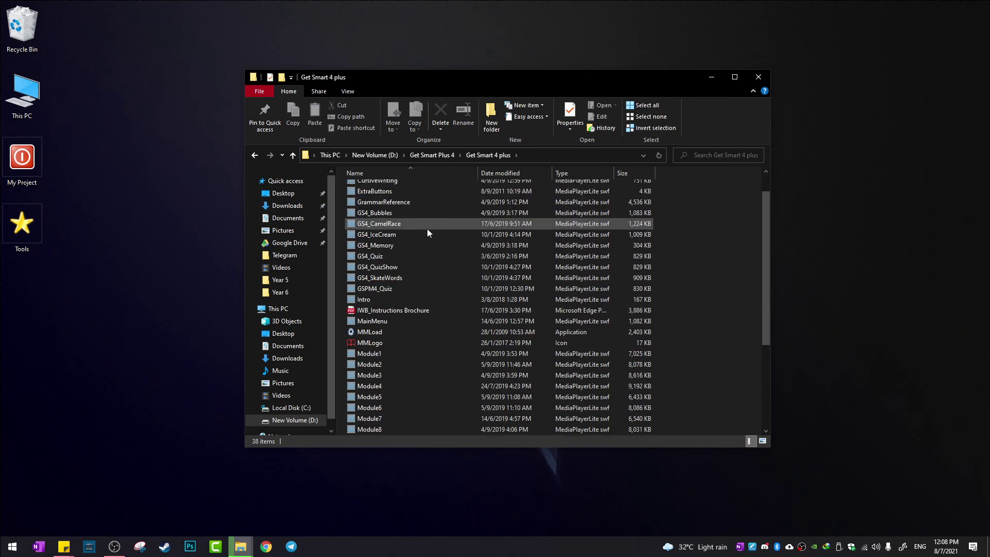
pyautogui.scroll(-1, 427, 232)
pyautogui.scroll(-1, 426, 231)
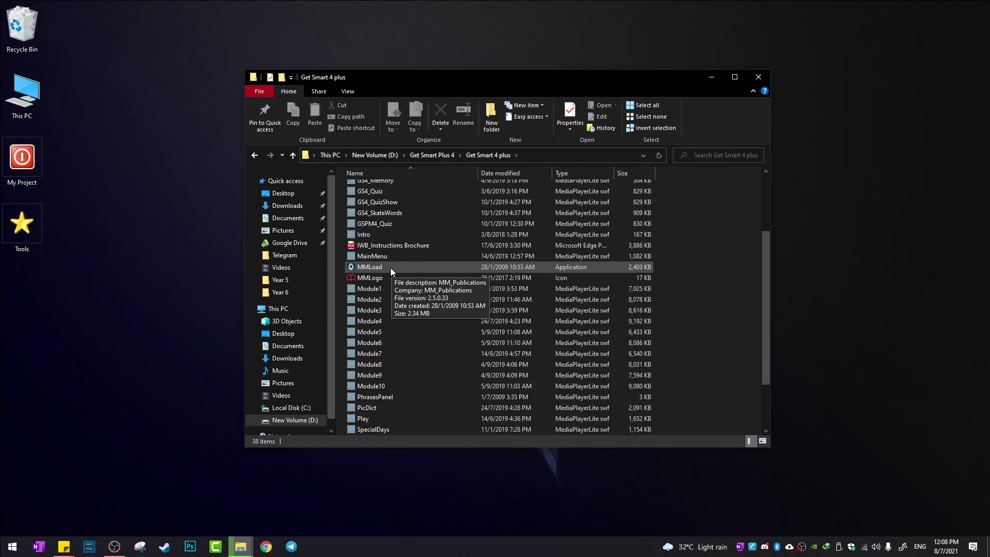
# Step: Send MMLoad to the desktop as a shortcut, then close Explorer
pyautogui.rightClick(391, 267)
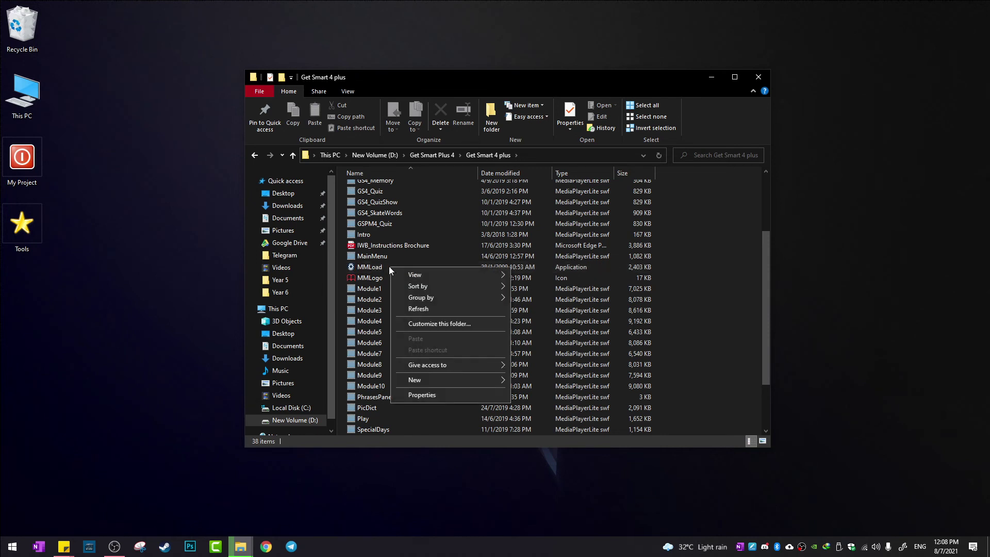
pyautogui.click(380, 267)
pyautogui.rightClick(380, 267)
pyautogui.moveTo(433, 380)
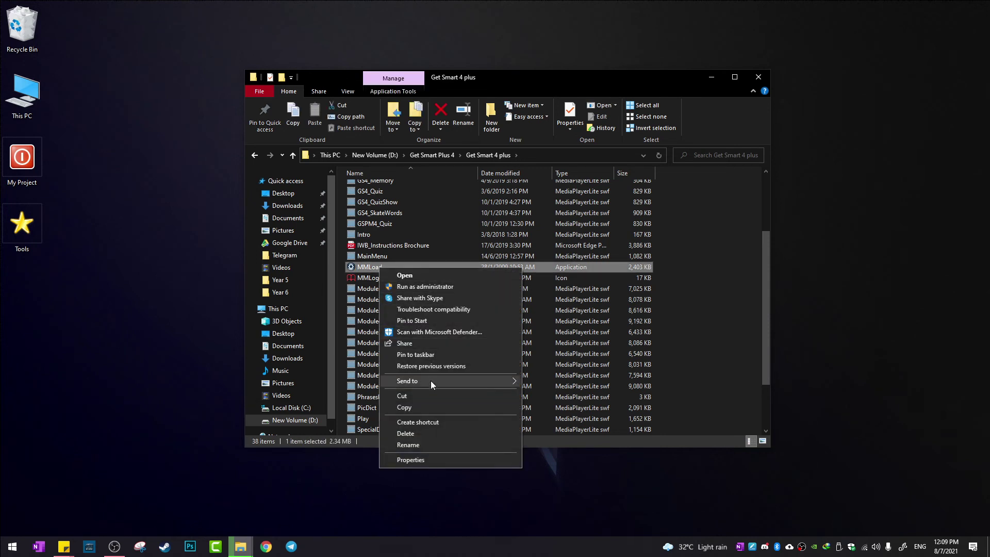
pyautogui.click(565, 405)
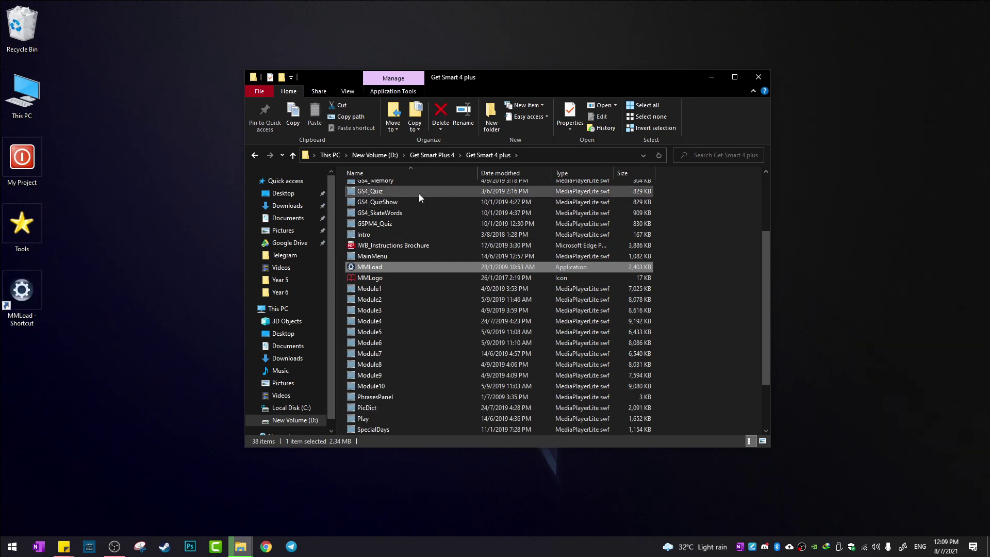
pyautogui.scroll(3, 380, 196)
pyautogui.scroll(-3, 396, 345)
pyautogui.scroll(5, 398, 344)
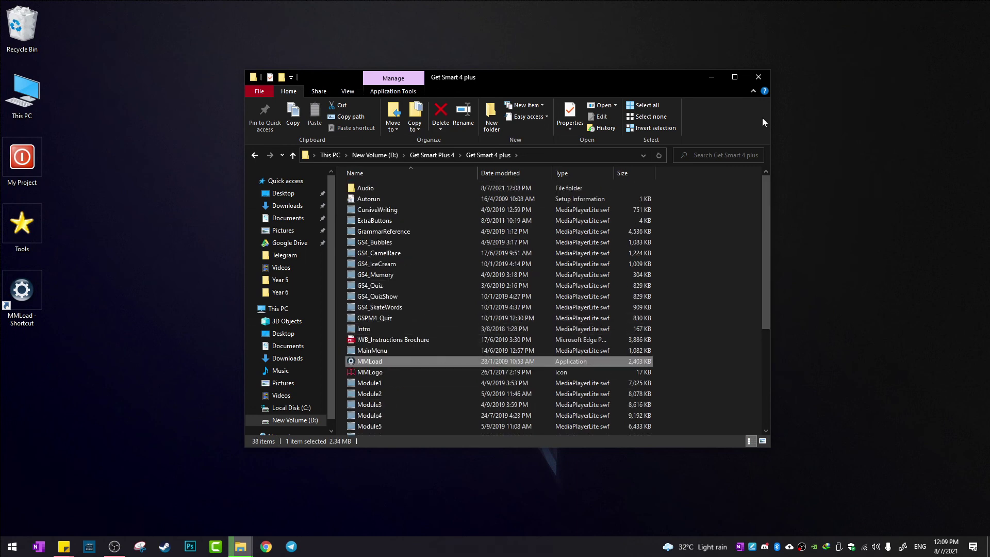
pyautogui.click(760, 76)
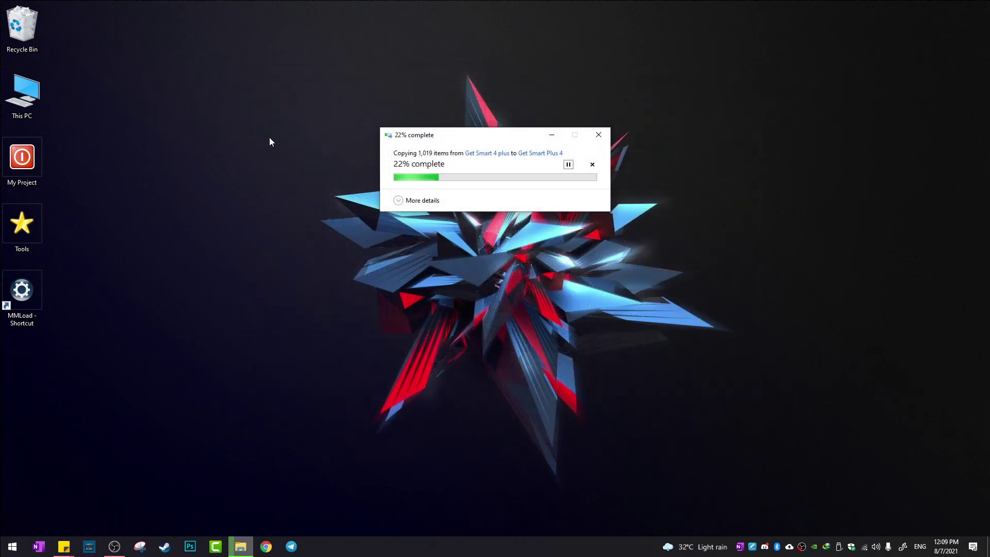
# Step: Move the desktop MMLoad - Shortcut into the Tools folder, replacing the older copy there
pyautogui.rightClick(232, 157)
pyautogui.click(256, 188)
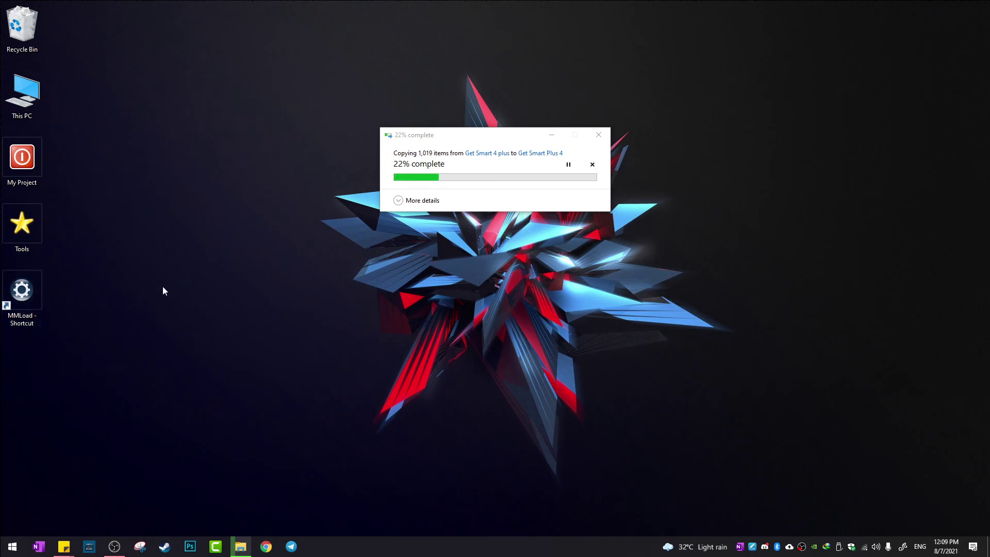
pyautogui.click(27, 300)
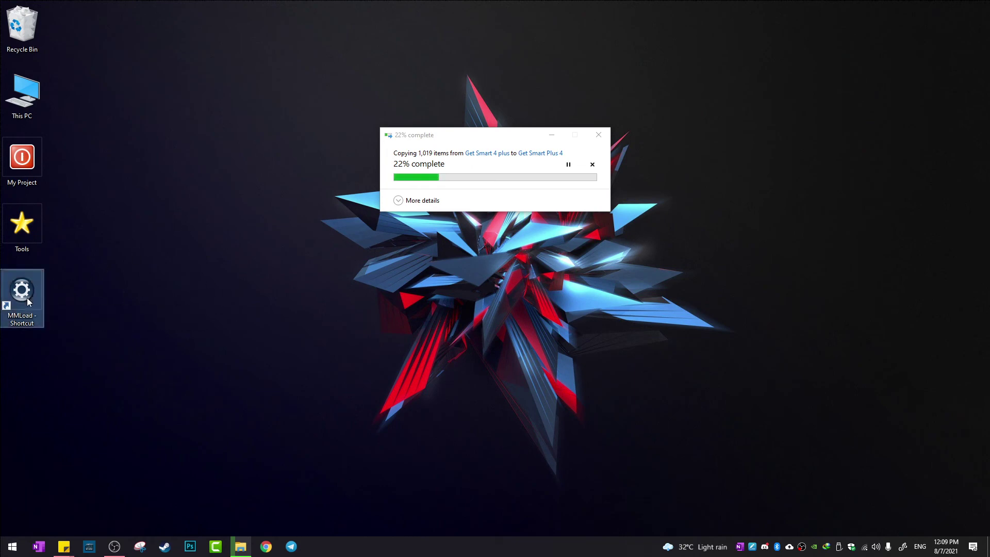
pyautogui.moveTo(28, 297)
pyautogui.mouseDown()
pyautogui.moveTo(88, 232)
pyautogui.moveTo(30, 220)
pyautogui.mouseUp()
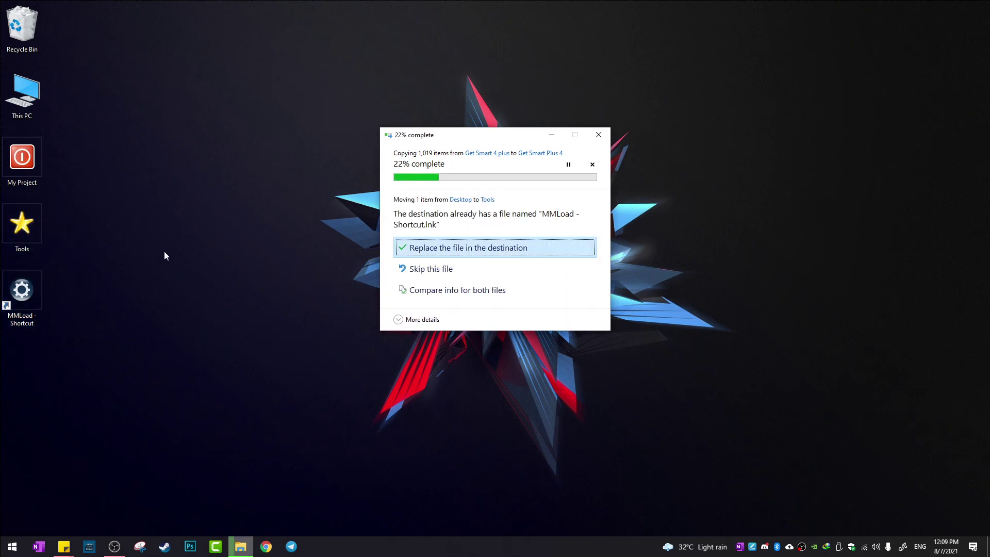
pyautogui.click(516, 248)
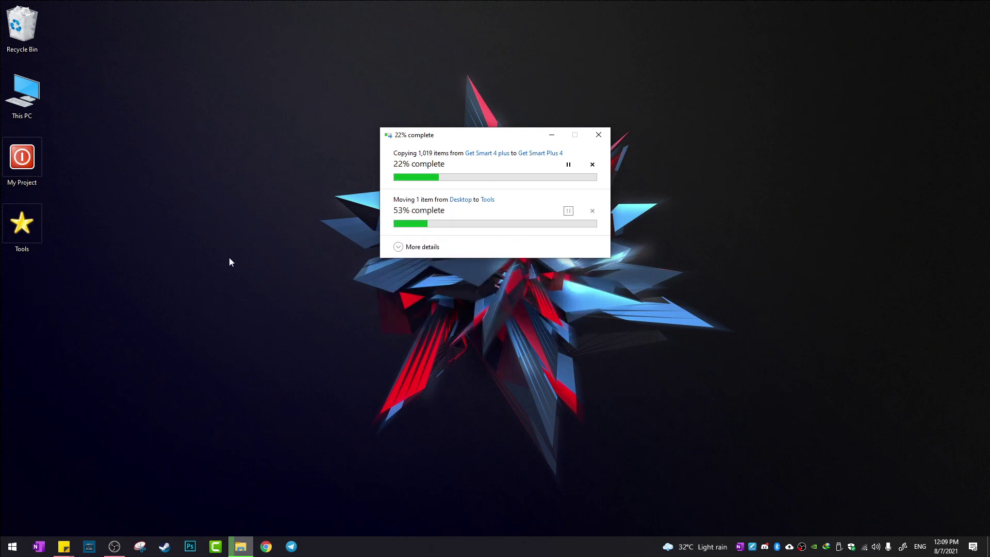
# Step: Open the Tools desktop folder to check that MMLoad - Shortcut is listed
pyautogui.doubleClick(29, 232)
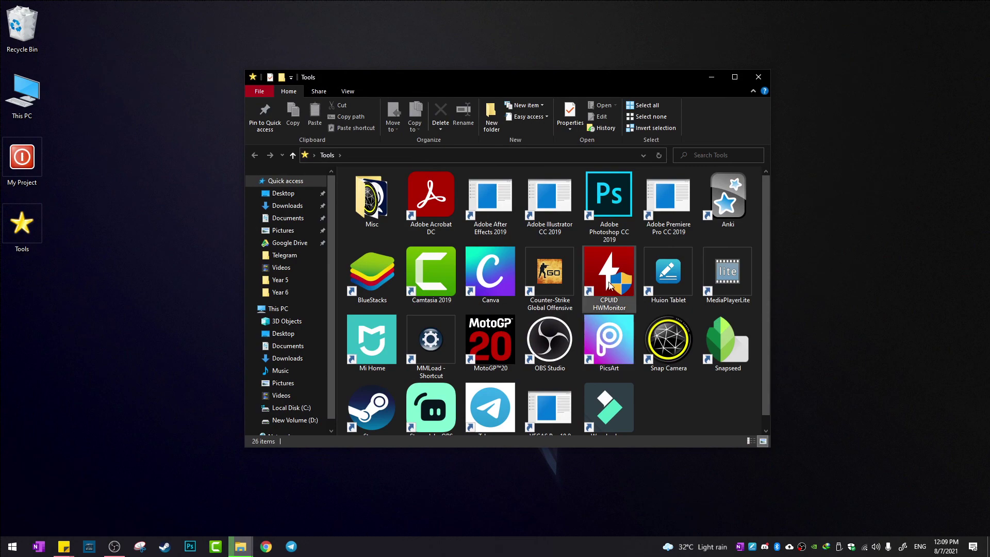
pyautogui.scroll(-1, 457, 339)
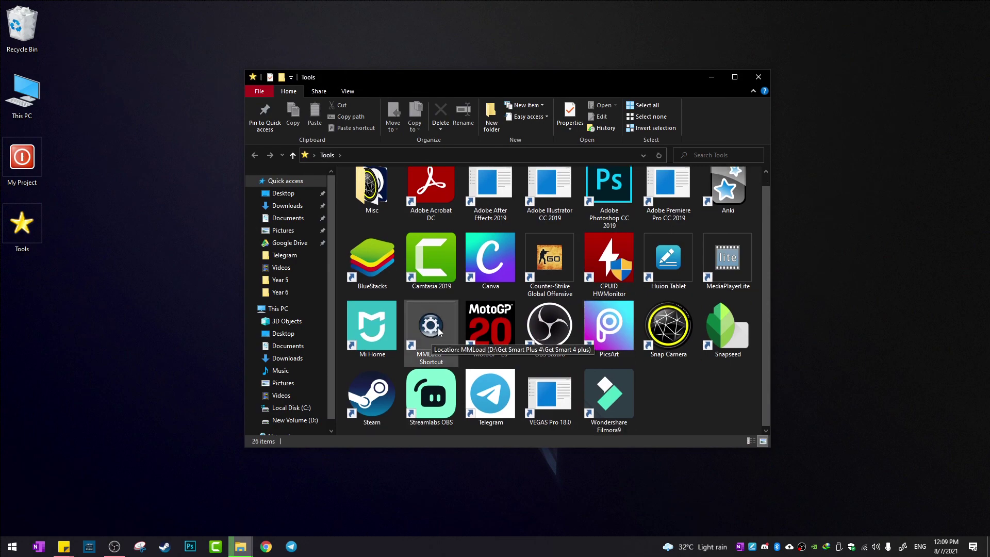